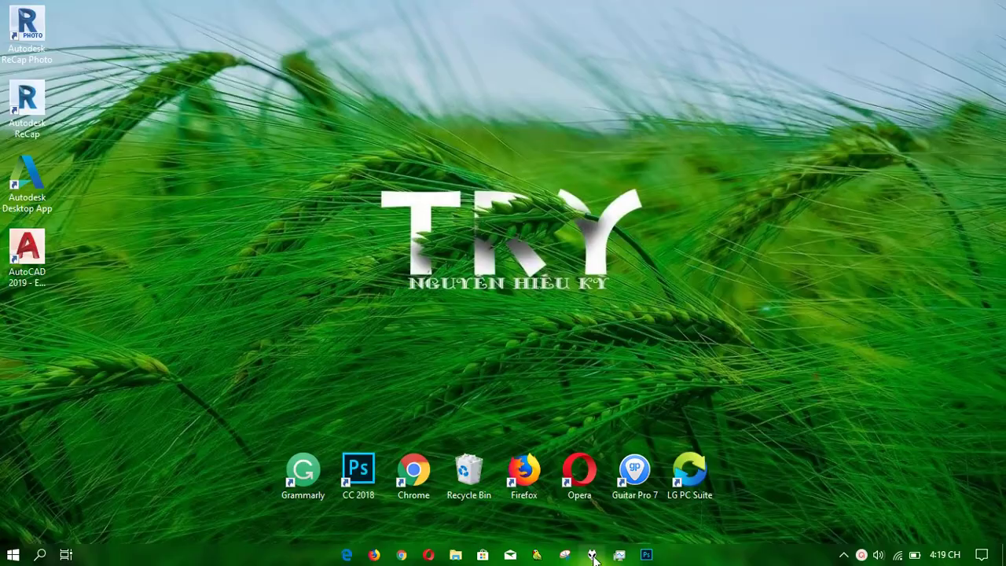
- Minimize the foobar2000 music player and launch Photoshop CC 2018 from the taskbar
{"action": "left_click", "coordinate": [593, 554]}
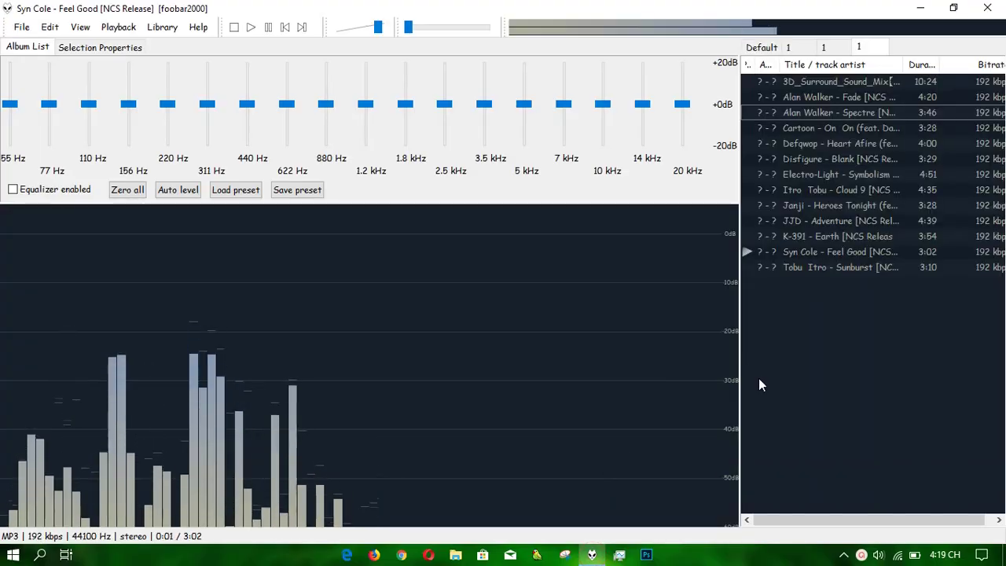
{"action": "left_click", "coordinate": [928, 8]}
{"action": "right_click", "coordinate": [697, 110]}
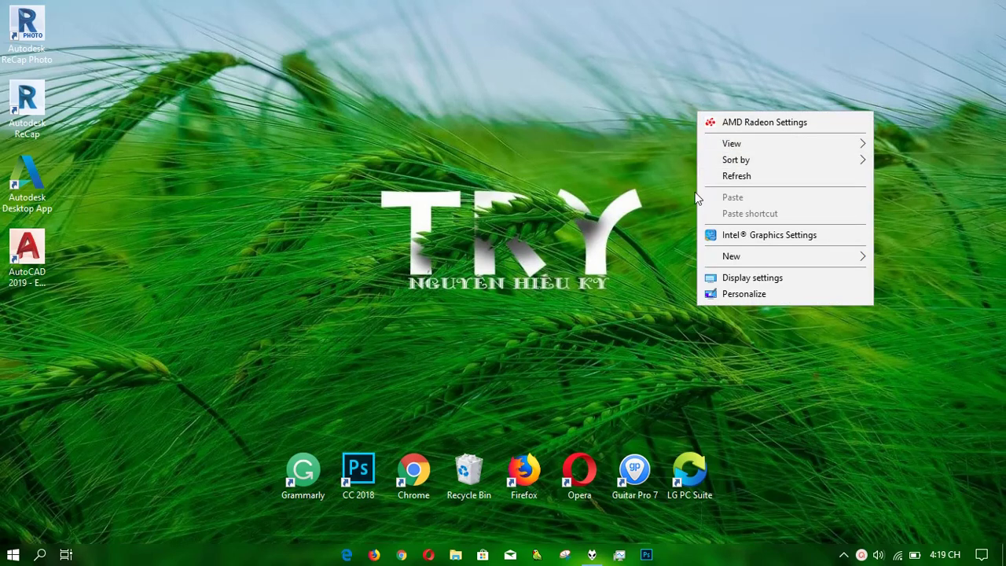
{"action": "left_click", "coordinate": [543, 261]}
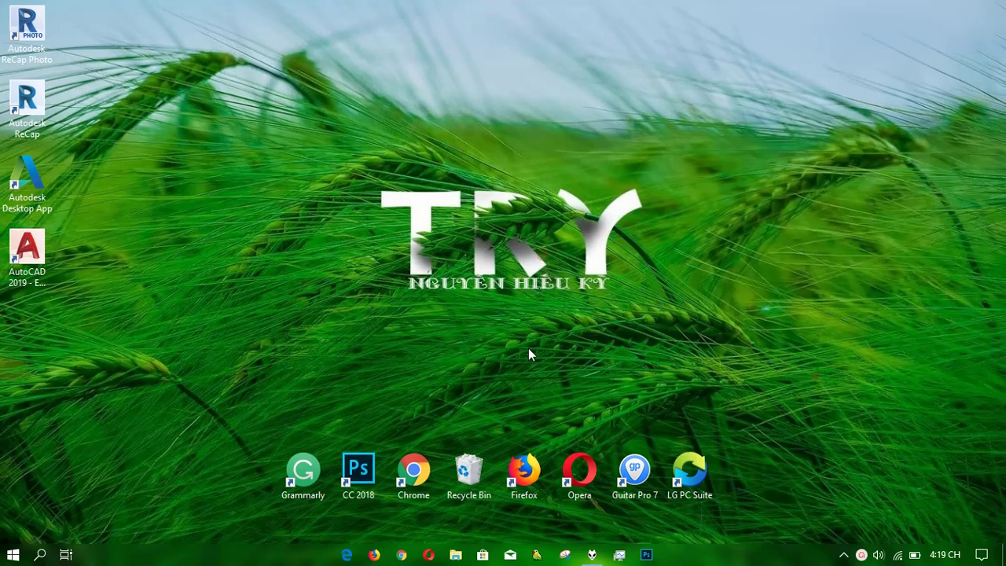
{"action": "left_click", "coordinate": [659, 558]}
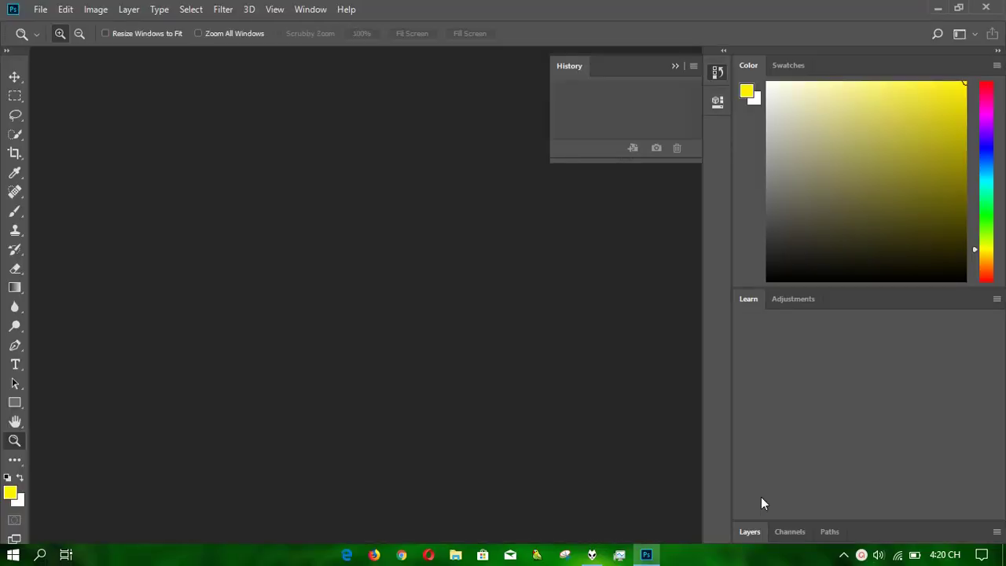
{"action": "left_click", "coordinate": [65, 9]}
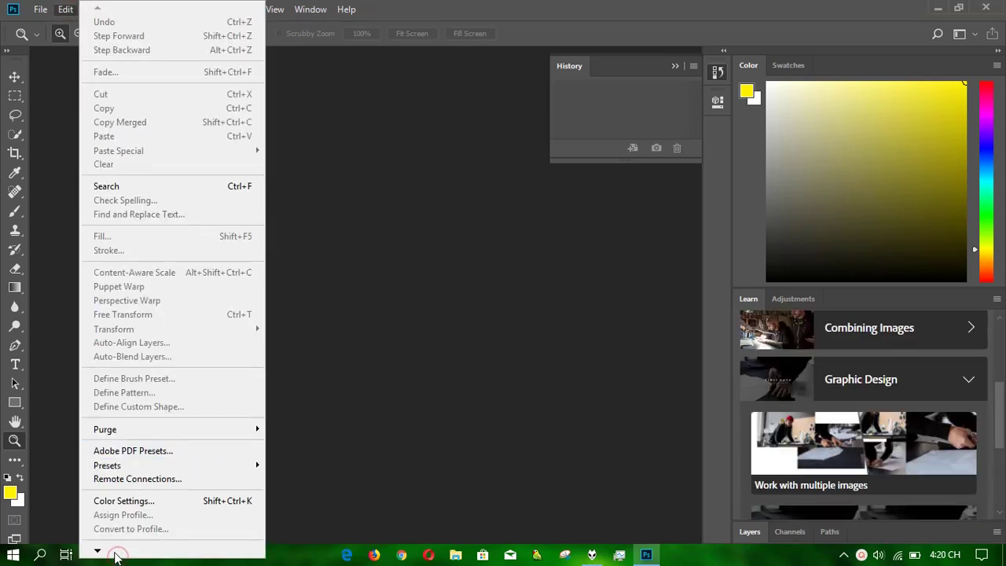
{"action": "mouse_move", "coordinate": [98, 551]}
{"action": "left_click", "coordinate": [134, 530]}
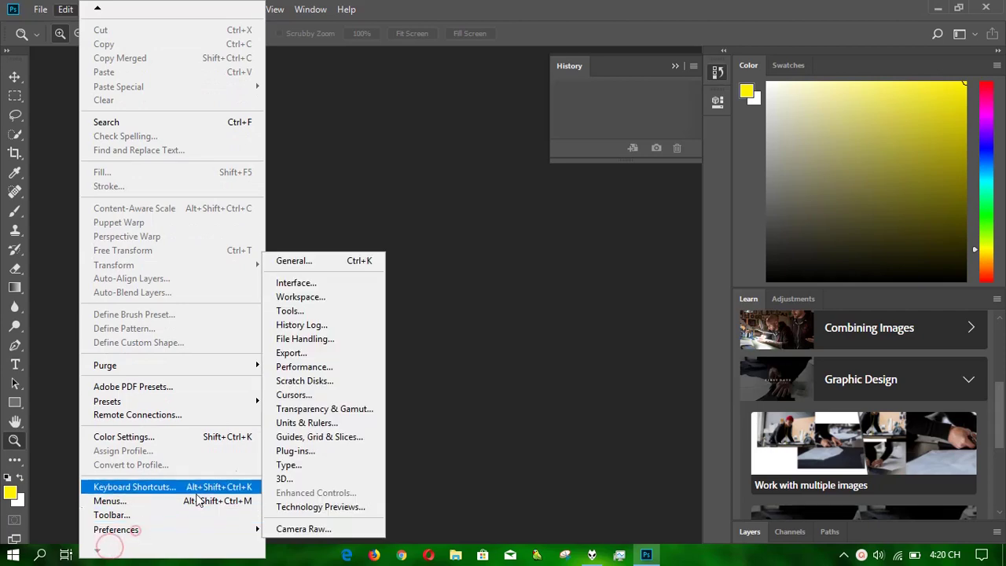
{"action": "left_click", "coordinate": [314, 366]}
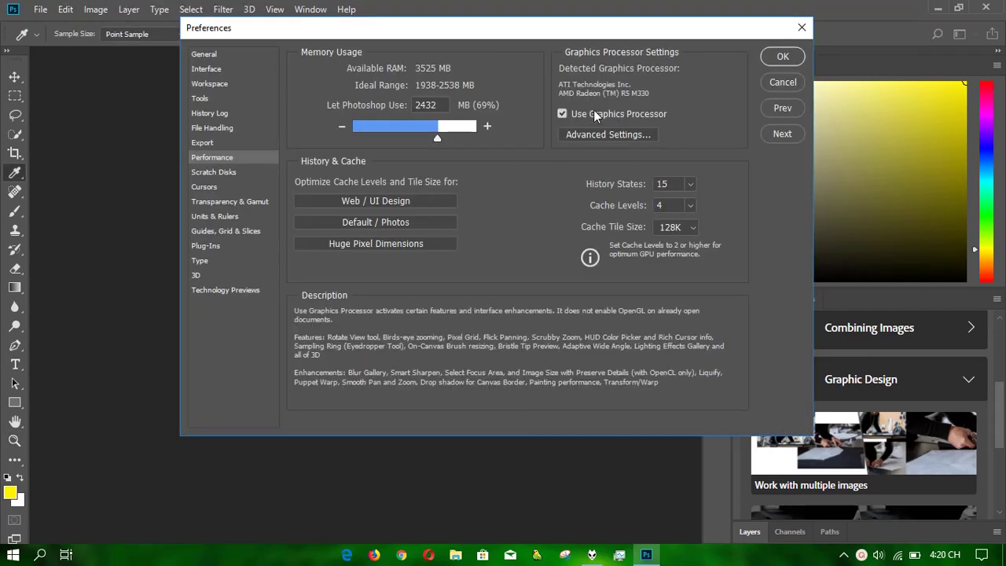
{"action": "left_click", "coordinate": [586, 131]}
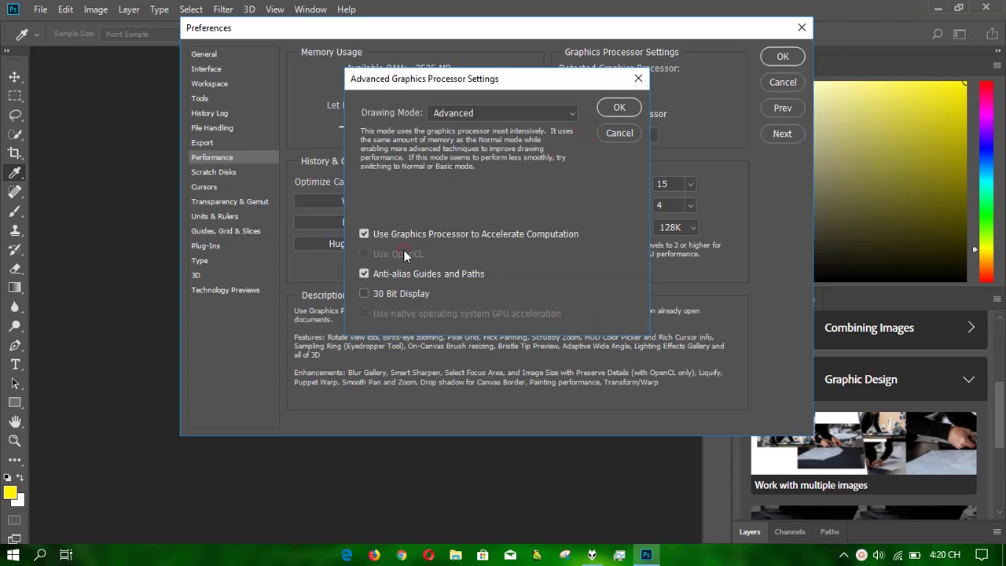
{"action": "left_click", "coordinate": [613, 109]}
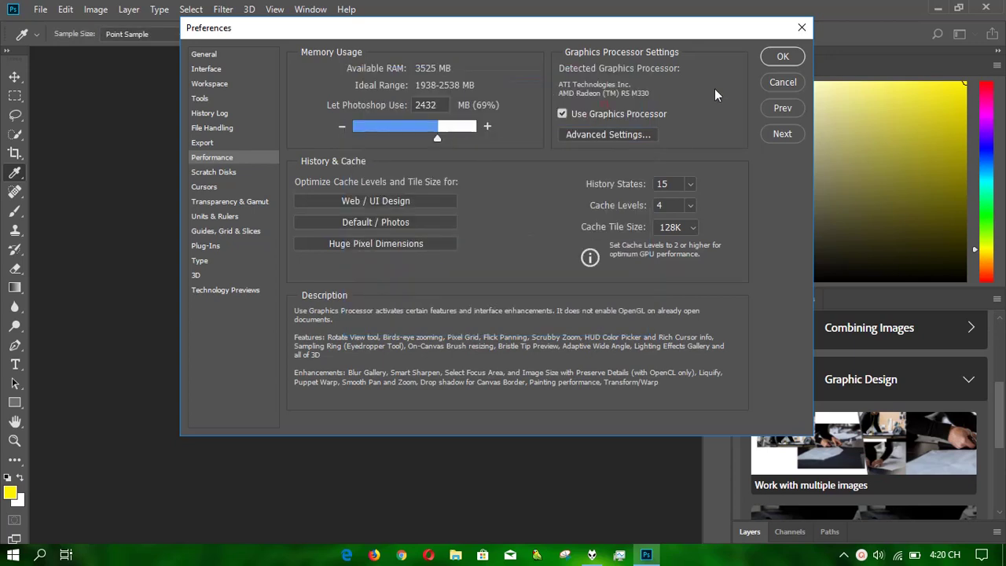
{"action": "left_click", "coordinate": [783, 57]}
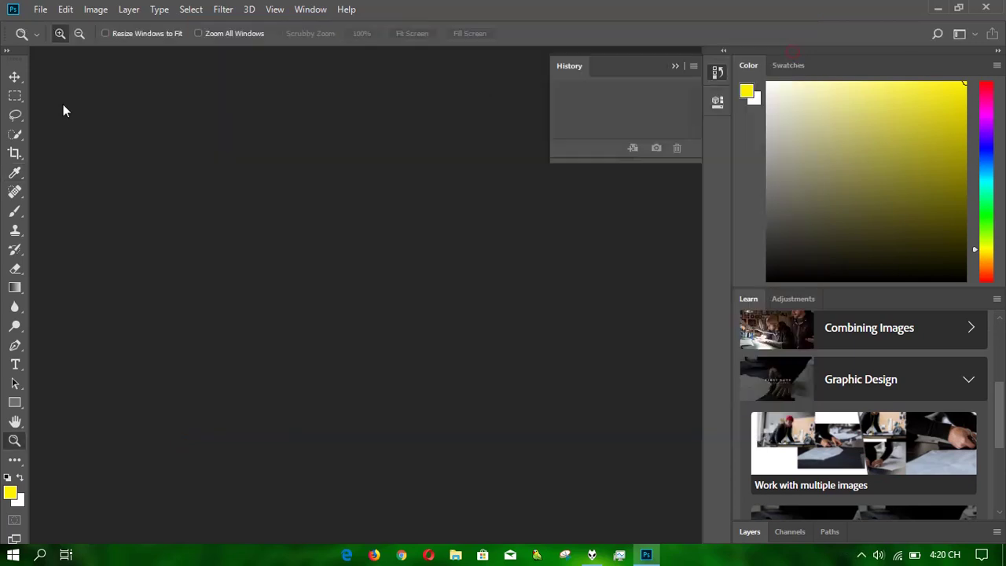
- Reopen the recent anime wallpaper JPG, zoom in, and start the Stylize > Oil Paint filter
{"action": "left_click", "coordinate": [40, 10]}
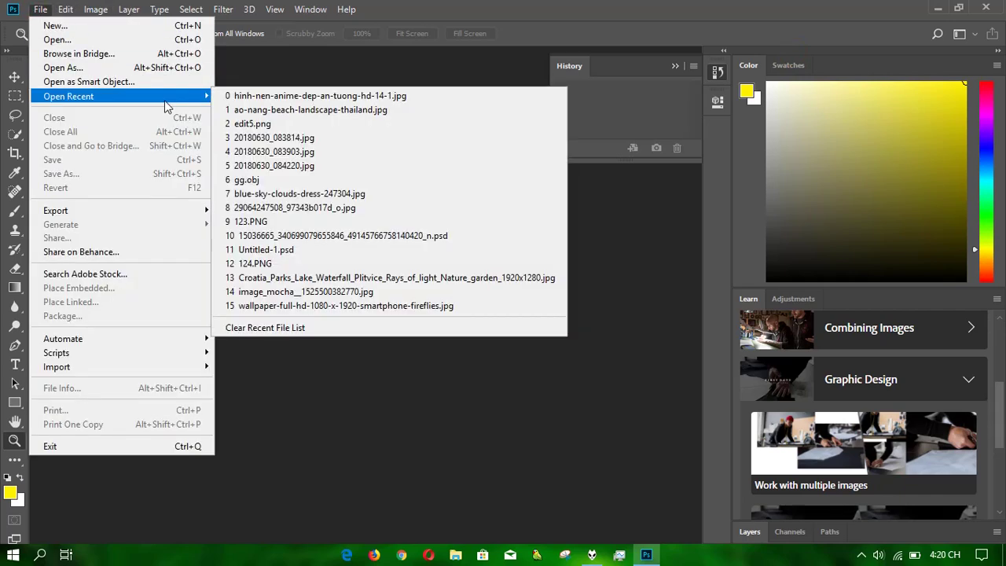
{"action": "left_click", "coordinate": [268, 100]}
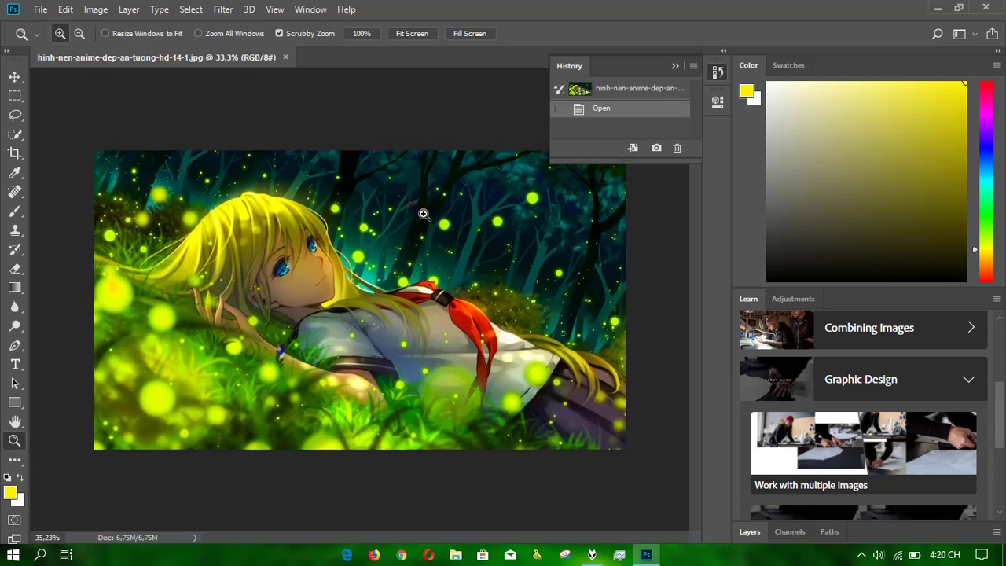
{"action": "left_click_drag", "start_coordinate": [423, 213], "coordinate": [422, 216]}
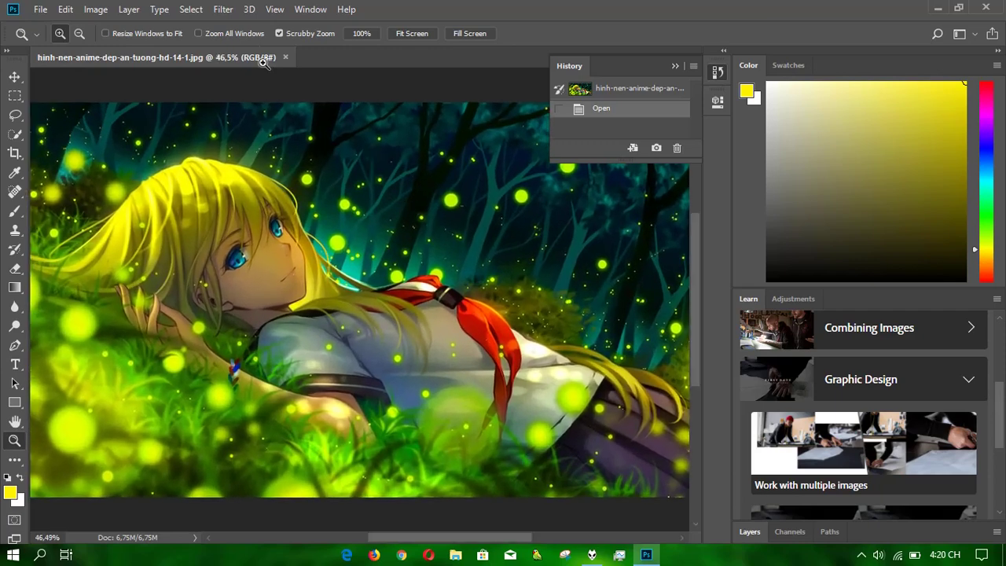
{"action": "left_click", "coordinate": [222, 8]}
{"action": "mouse_move", "coordinate": [306, 275]}
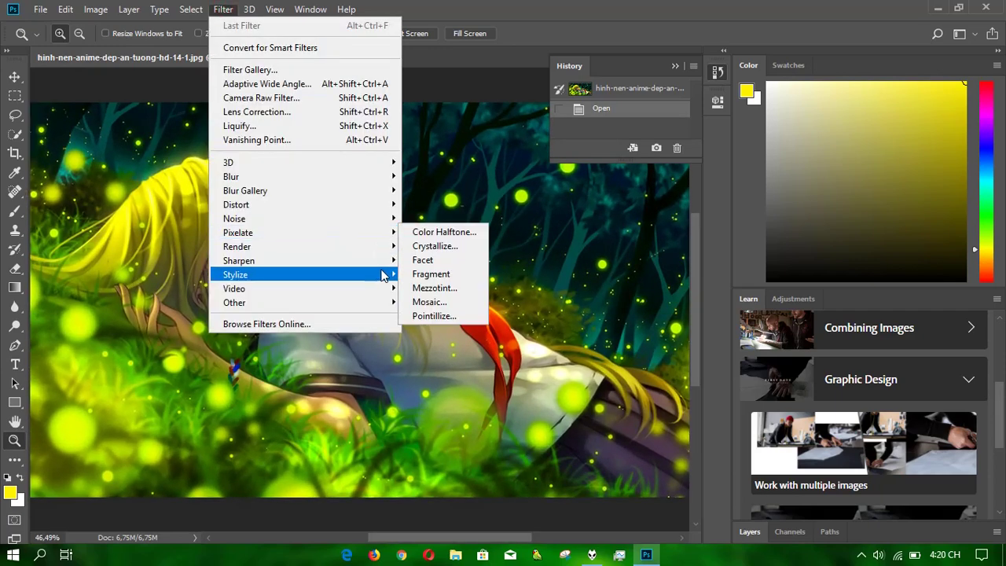
{"action": "left_click", "coordinate": [433, 330]}
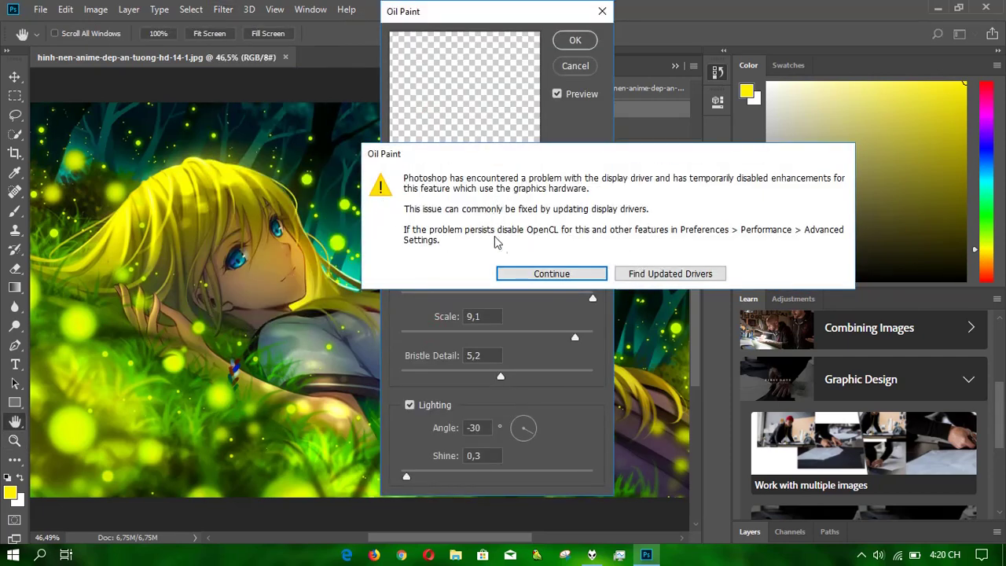
- Past the driver warning, apply Oil Paint with Stylization 7,0, Cleanliness 3,3 and Scale 3,1
{"action": "left_click", "coordinate": [552, 273]}
{"action": "mouse_move", "coordinate": [593, 298]}
{"action": "left_mouse_down"}
{"action": "mouse_move", "coordinate": [491, 298]}
{"action": "mouse_move", "coordinate": [561, 298]}
{"action": "left_mouse_up"}
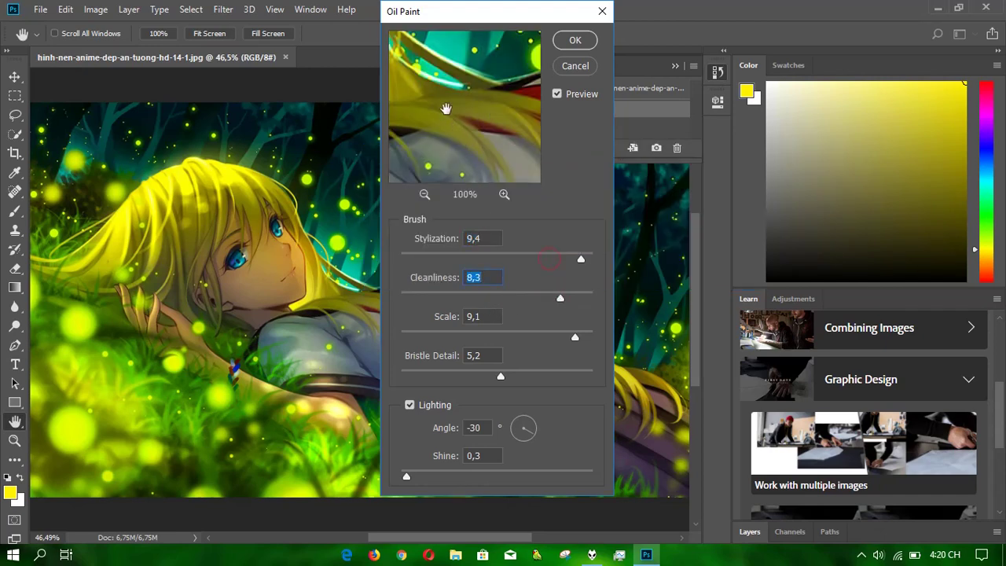
{"action": "left_click_drag", "start_coordinate": [581, 259], "coordinate": [535, 259]}
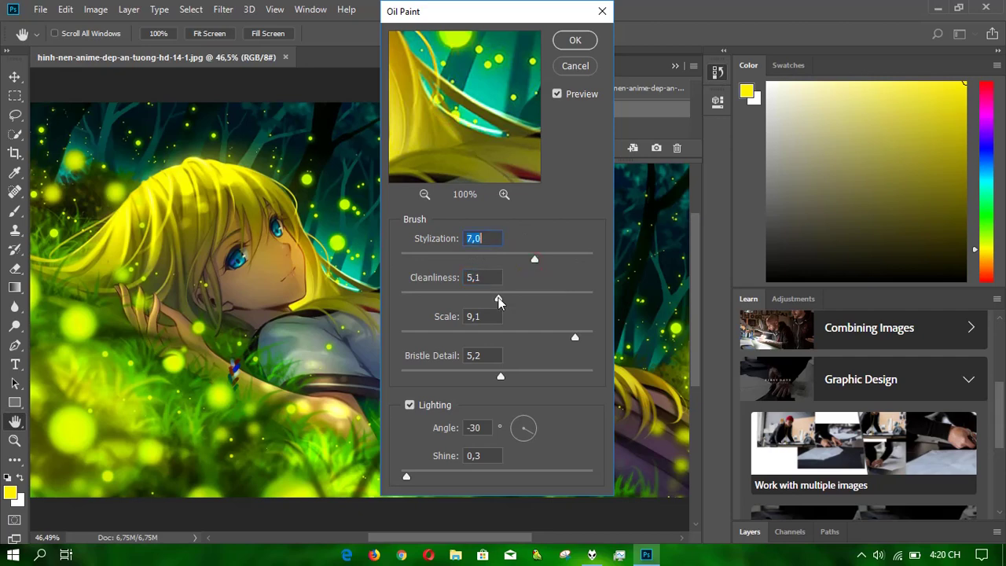
{"action": "left_click_drag", "start_coordinate": [560, 298], "coordinate": [463, 298]}
{"action": "mouse_move", "coordinate": [523, 325]}
{"action": "left_mouse_down"}
{"action": "mouse_move", "coordinate": [456, 336]}
{"action": "mouse_move", "coordinate": [518, 341]}
{"action": "left_mouse_up"}
{"action": "left_click", "coordinate": [583, 35]}
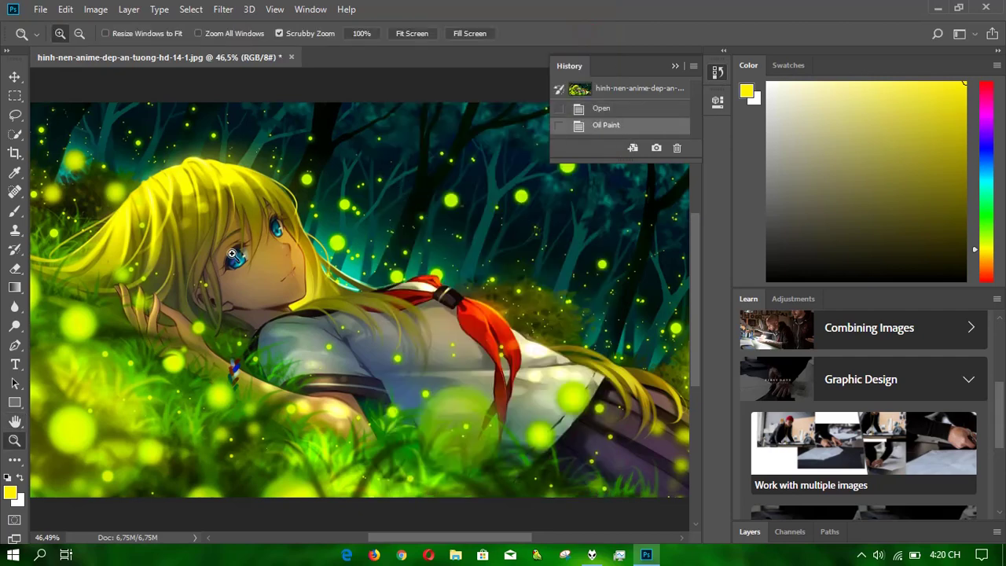
- Revert the image to its Open history state and quit Photoshop without saving
{"action": "left_click", "coordinate": [623, 114]}
{"action": "left_click", "coordinate": [621, 113]}
{"action": "left_click", "coordinate": [985, 7]}
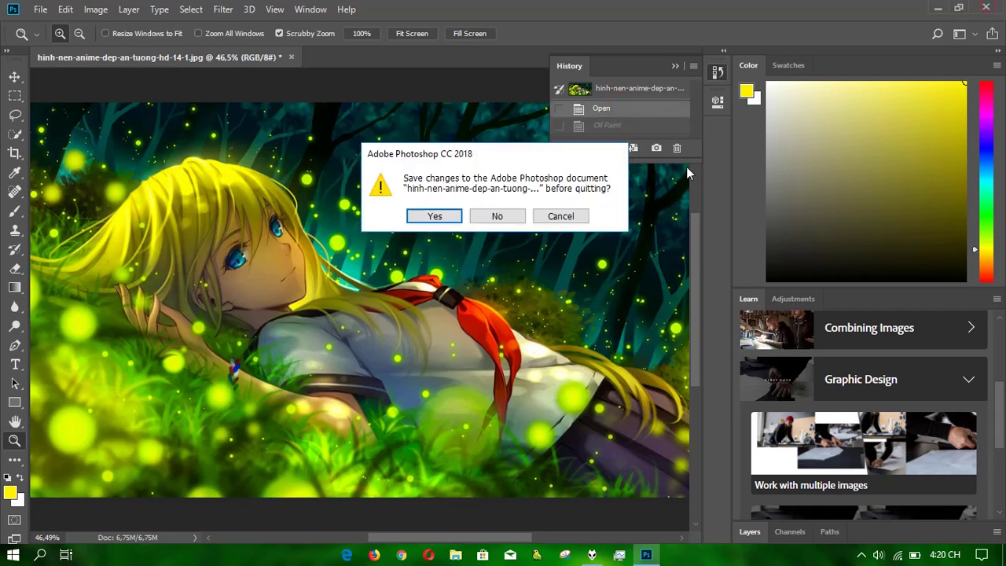
{"action": "left_click", "coordinate": [519, 215]}
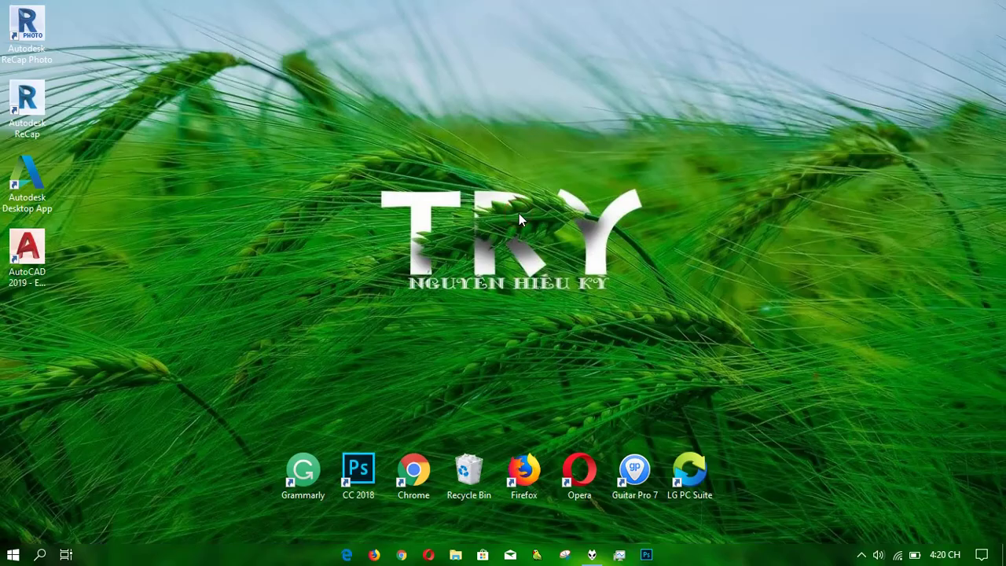
- Open Power Options from the battery icon and the Balanced plan's advanced power settings
{"action": "right_click", "coordinate": [913, 554]}
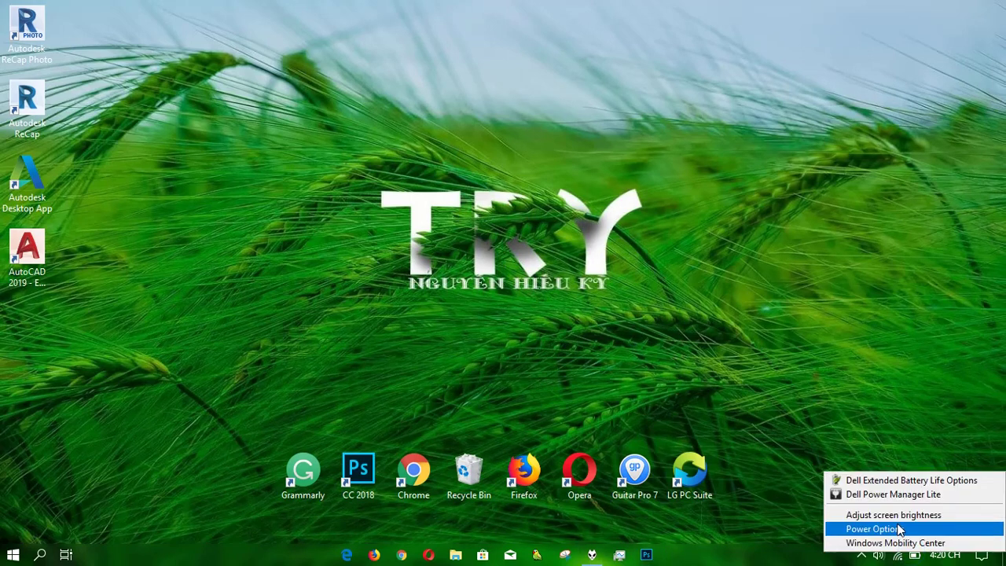
{"action": "left_click", "coordinate": [900, 529]}
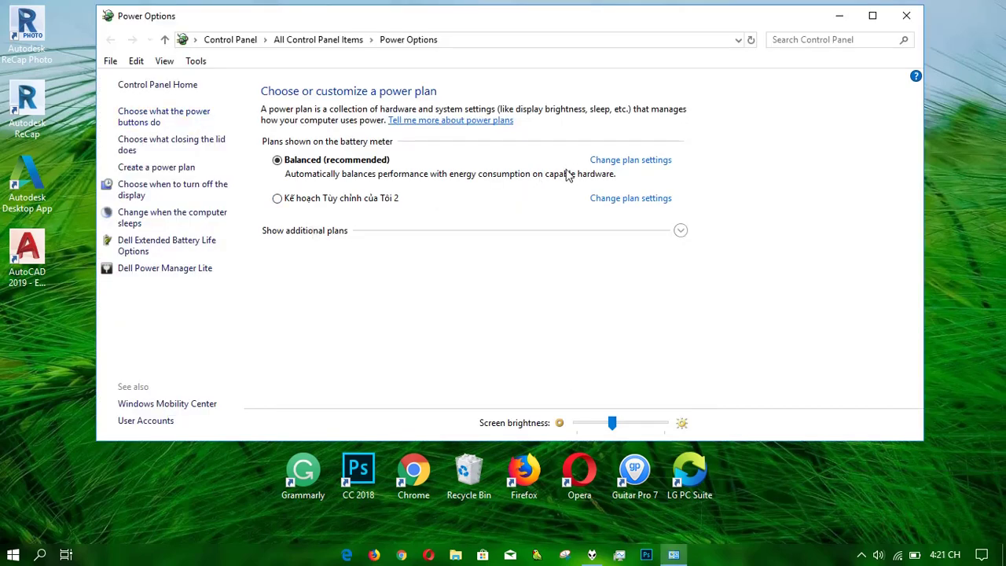
{"action": "left_click", "coordinate": [625, 160]}
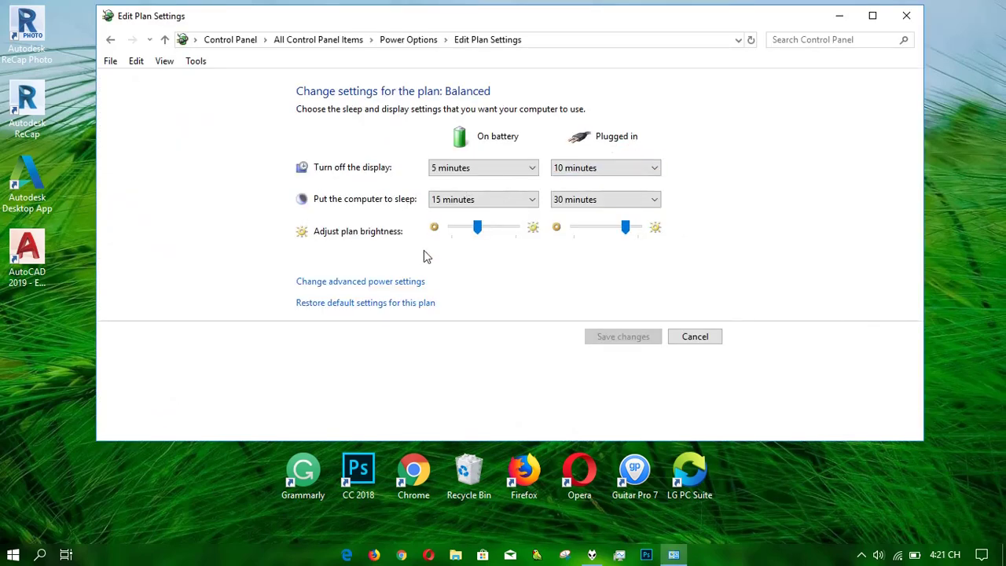
{"action": "left_click", "coordinate": [385, 283]}
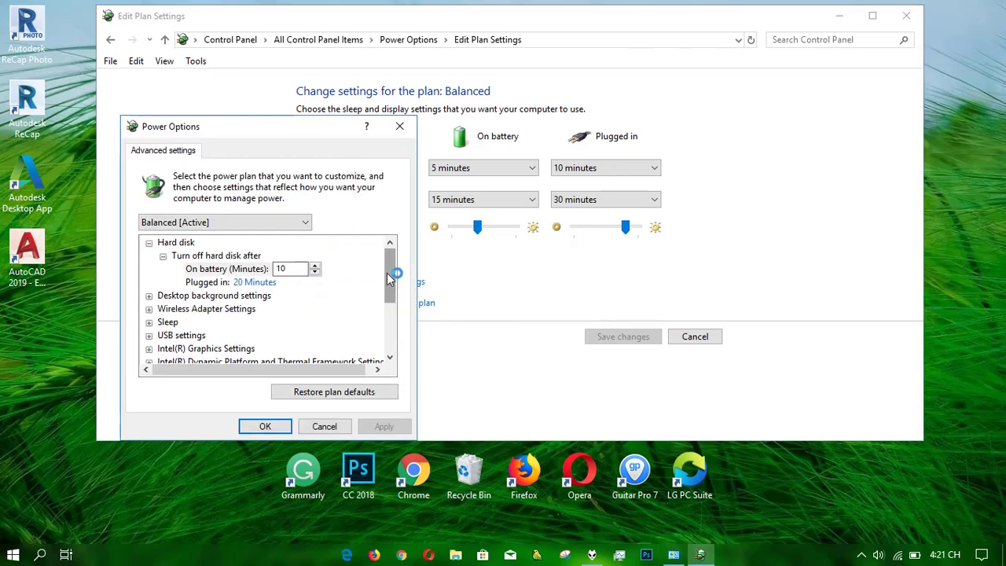
- Set Switchable Dynamic Graphics Global Settings to Optimize performance when plugged in
{"action": "scroll", "coordinate": [389, 282], "scroll_direction": "down", "scroll_amount": 2}
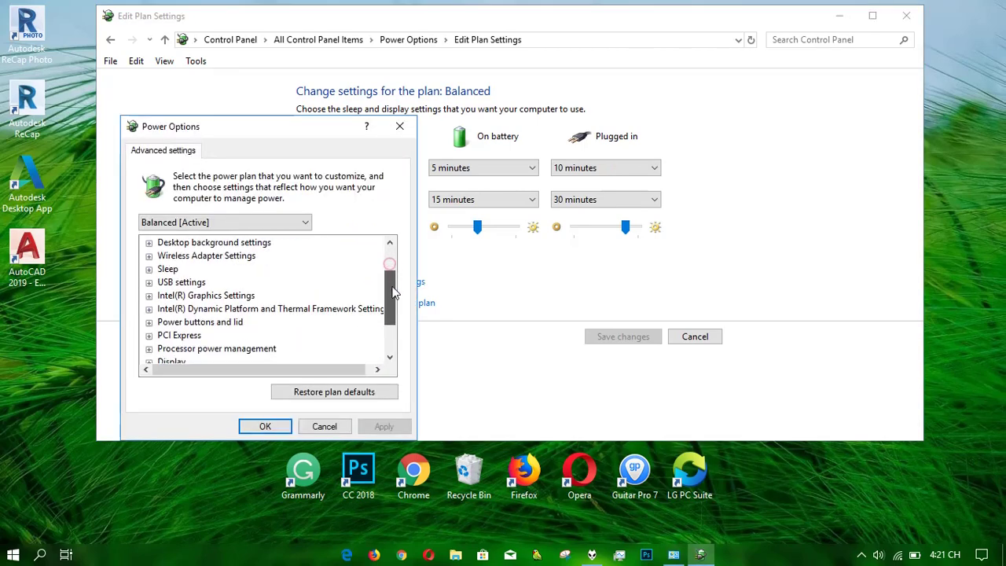
{"action": "scroll", "coordinate": [393, 267], "scroll_direction": "down", "scroll_amount": 2}
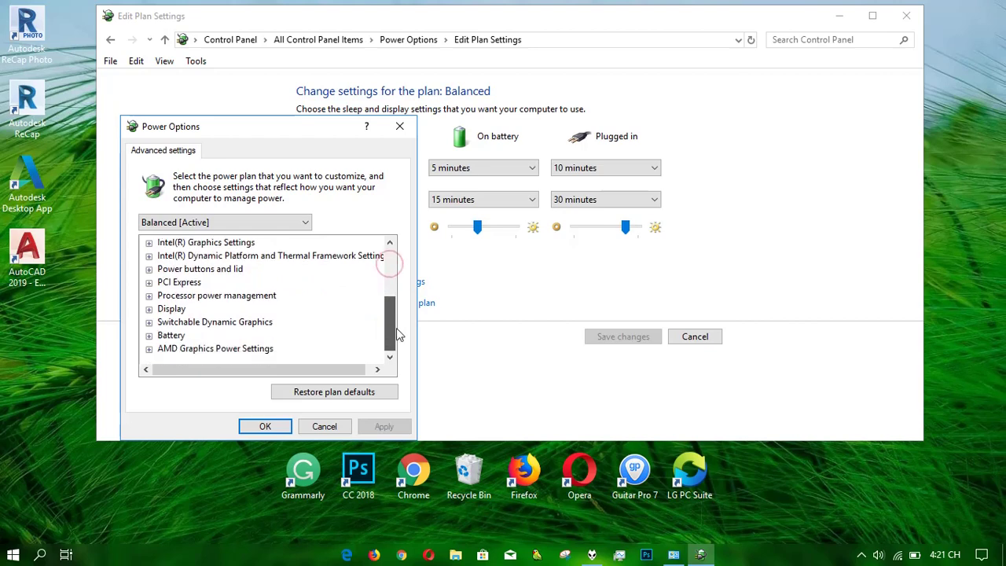
{"action": "left_click", "coordinate": [149, 323]}
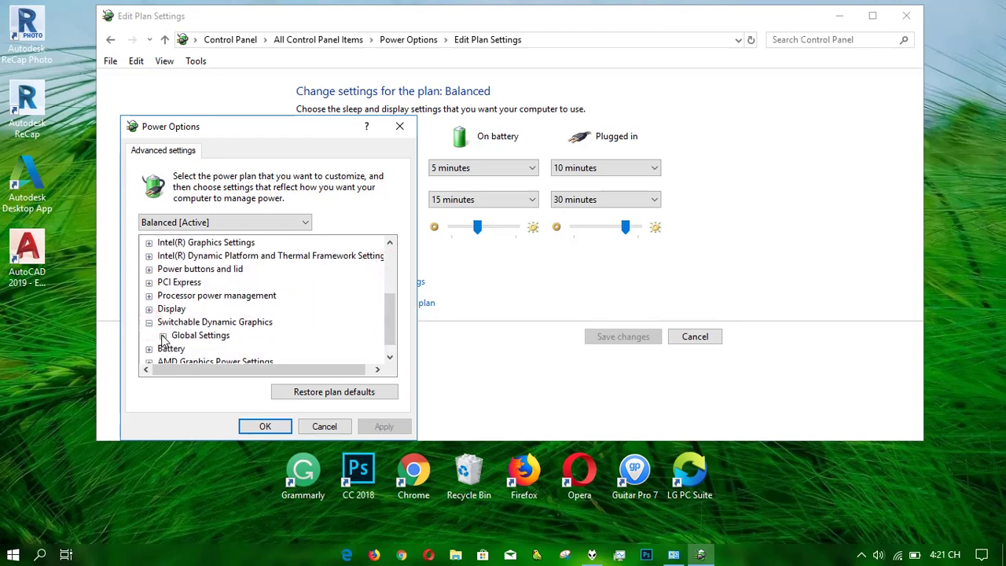
{"action": "left_click", "coordinate": [163, 335]}
{"action": "left_click", "coordinate": [275, 350]}
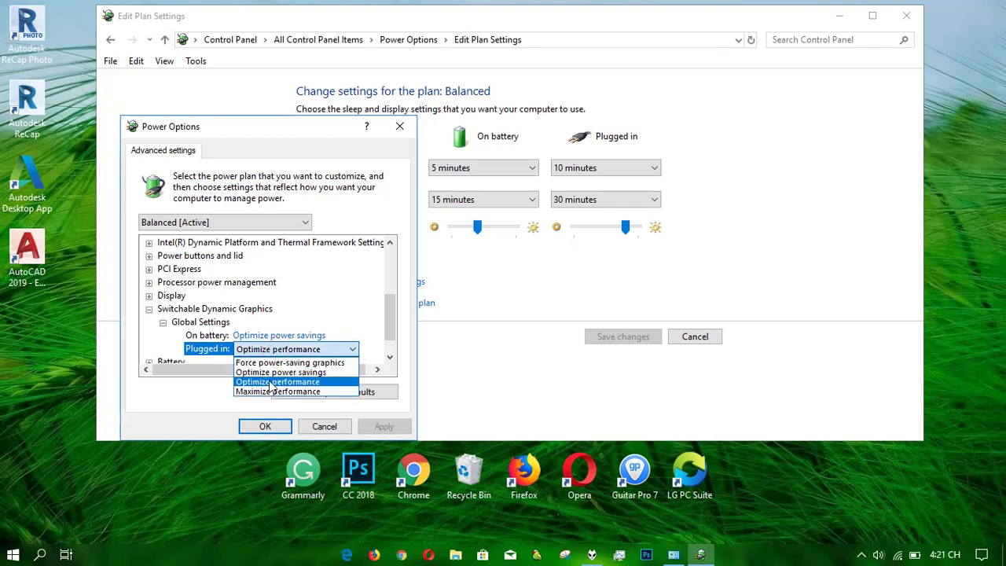
{"action": "left_click", "coordinate": [272, 386]}
- Check AMD Powerplay is Maximize Performance when plugged in, apply, and close the power settings
{"action": "left_click_drag", "start_coordinate": [388, 330], "coordinate": [390, 339]}
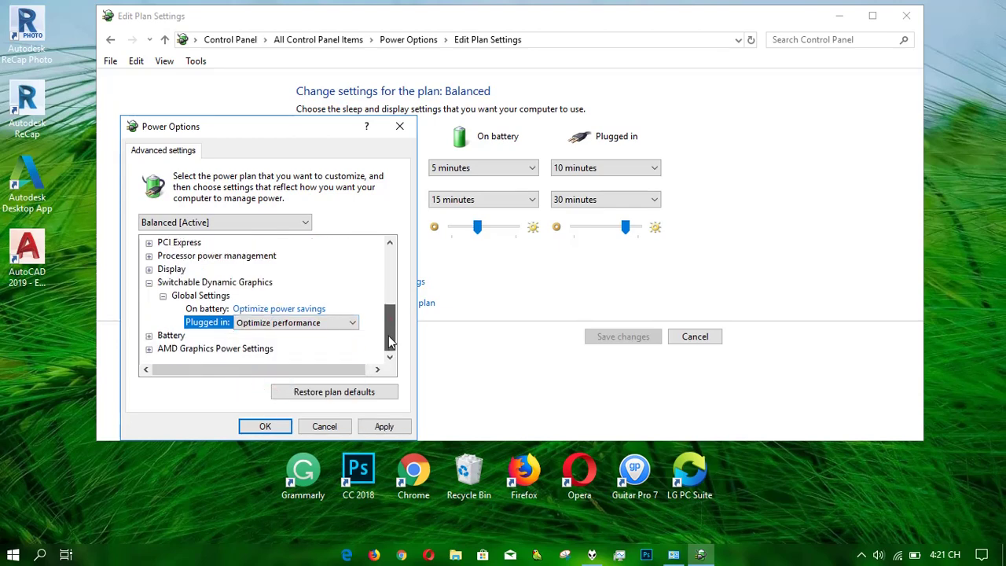
{"action": "double_click", "coordinate": [247, 348]}
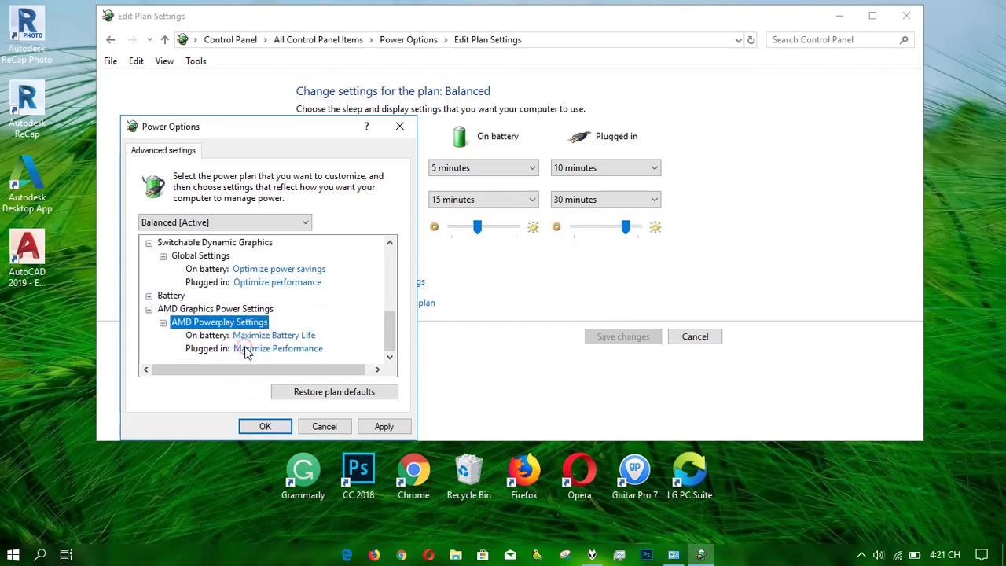
{"action": "left_click", "coordinate": [244, 348]}
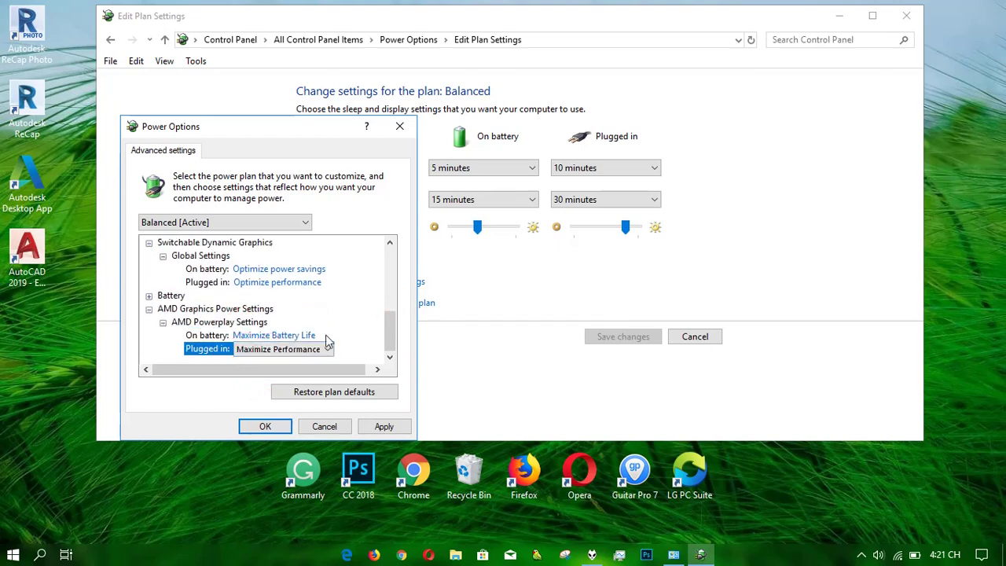
{"action": "left_click_drag", "start_coordinate": [390, 338], "coordinate": [391, 292]}
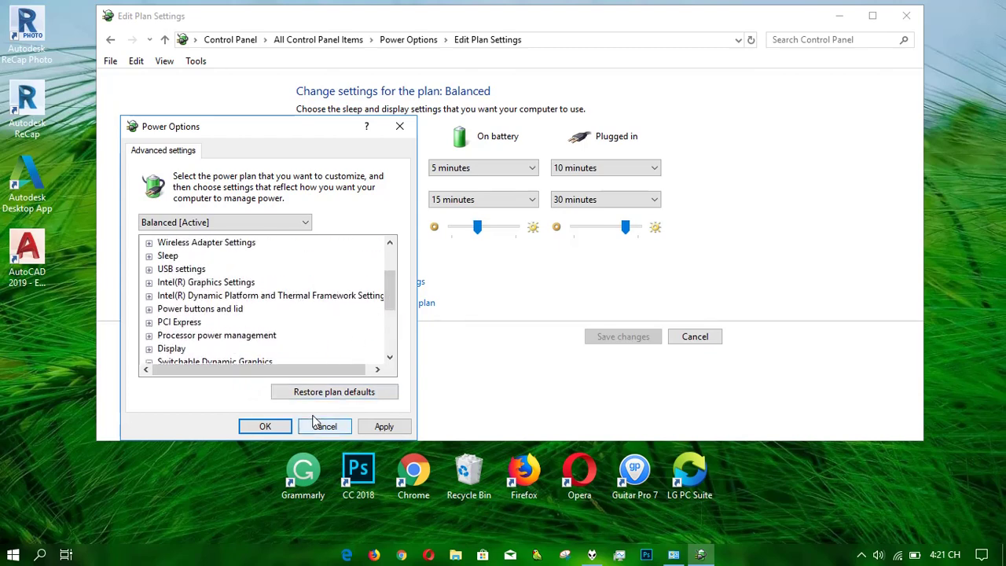
{"action": "left_click", "coordinate": [384, 426]}
{"action": "left_click", "coordinate": [265, 426]}
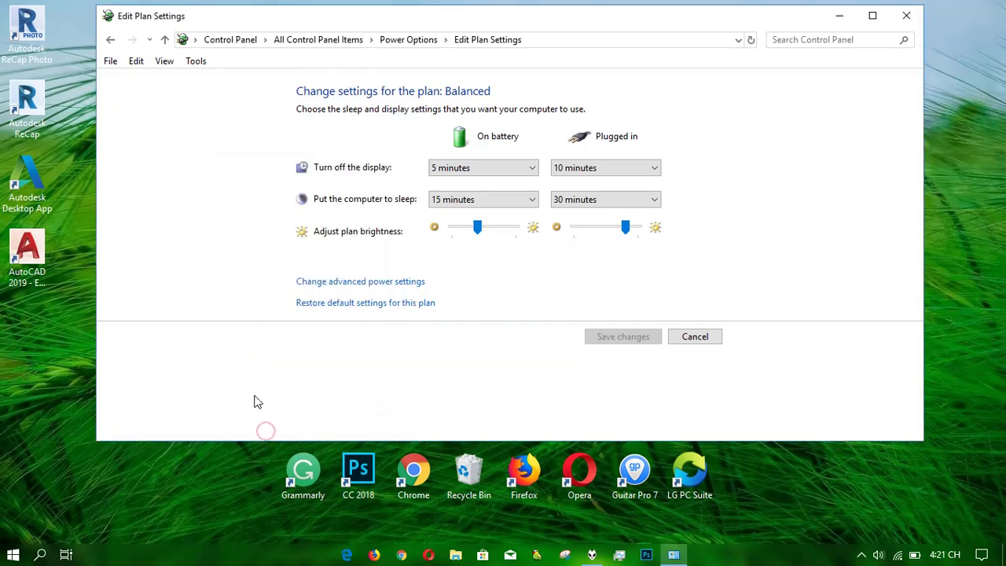
{"action": "left_click", "coordinate": [898, 14]}
- In AMD Radeon Settings' Switchable Graphics, keep Photoshop.exe on High Performance, then close it
{"action": "right_click", "coordinate": [830, 306]}
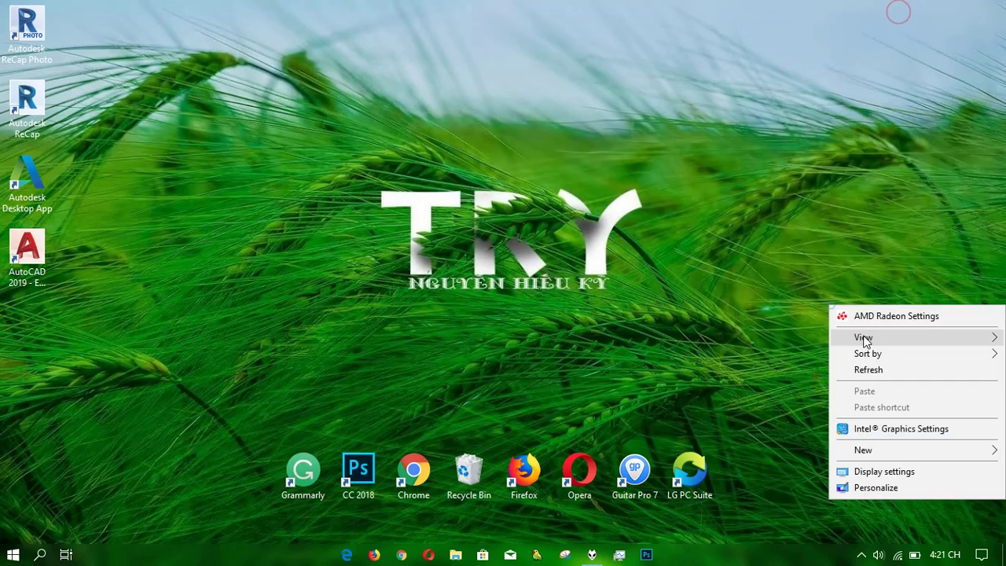
{"action": "left_click", "coordinate": [875, 314]}
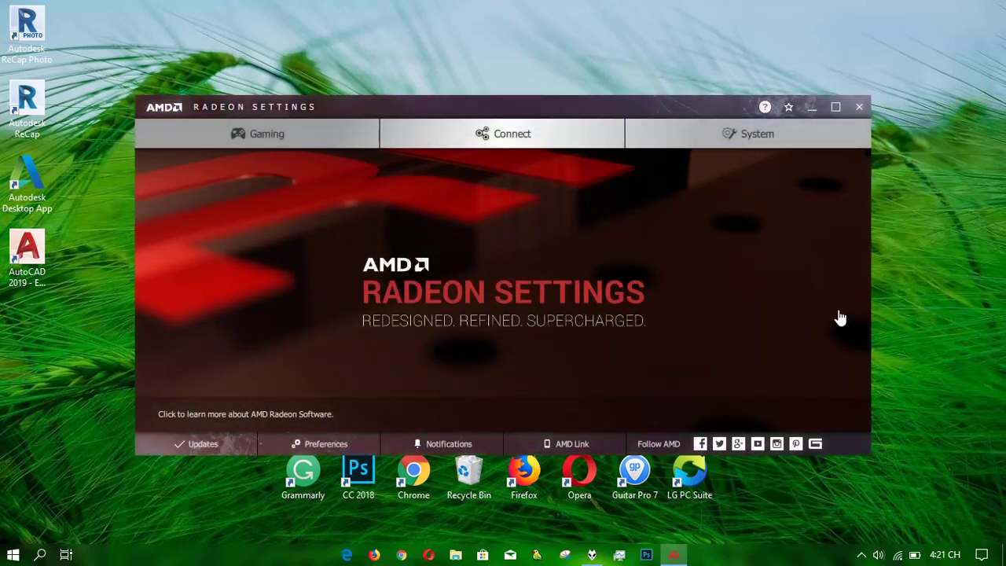
{"action": "left_click", "coordinate": [717, 133]}
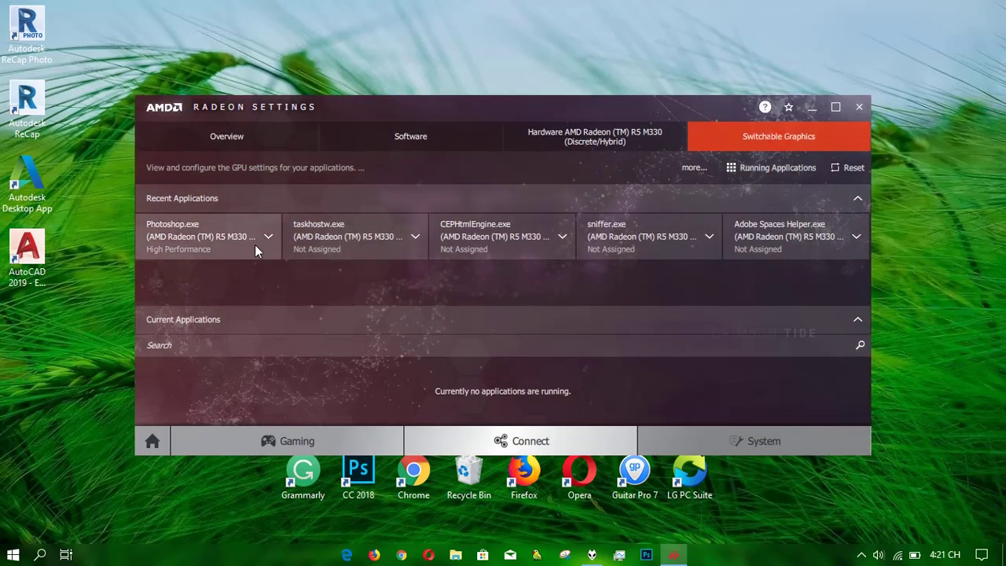
{"action": "left_click", "coordinate": [232, 248]}
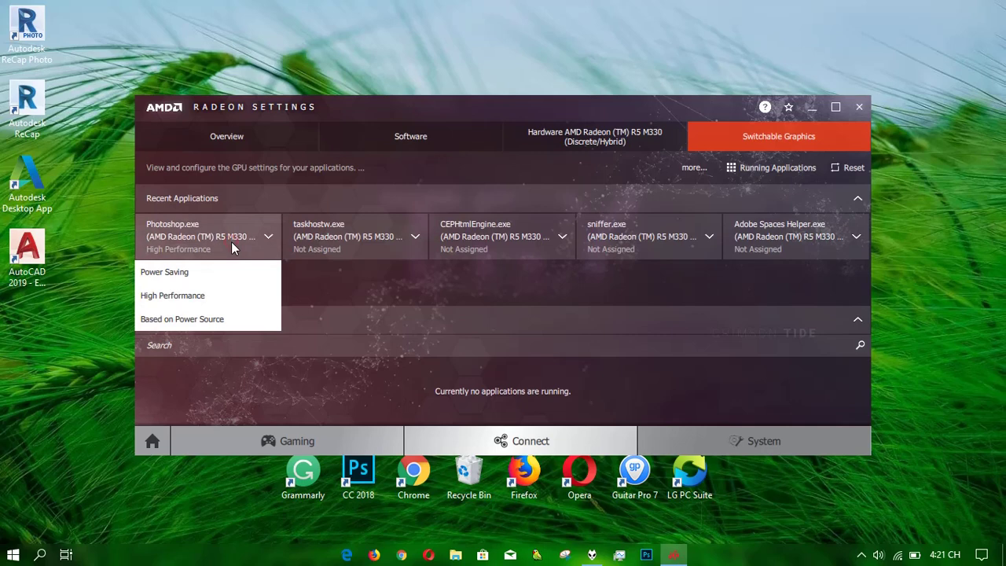
{"action": "left_click", "coordinate": [196, 299]}
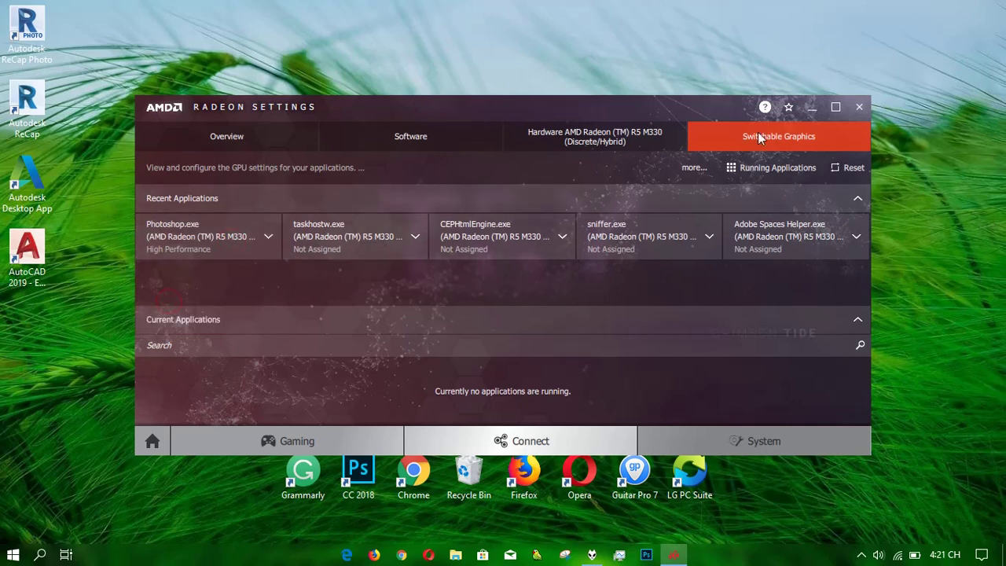
{"action": "left_click", "coordinate": [859, 108]}
- Refresh the desktop and check the battery tray icon's power status and options
{"action": "right_click", "coordinate": [686, 179]}
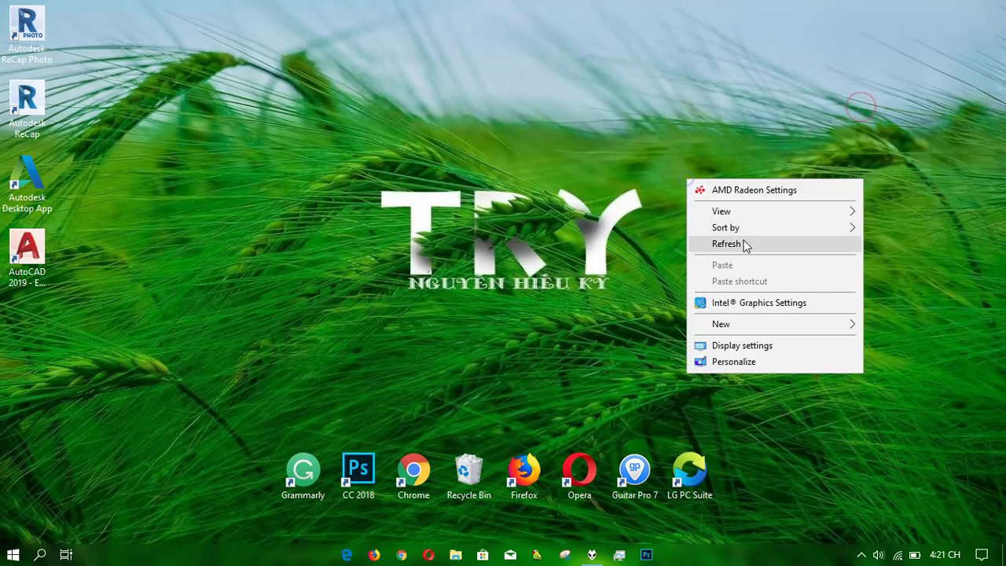
{"action": "left_click", "coordinate": [726, 243]}
{"action": "mouse_move", "coordinate": [914, 555]}
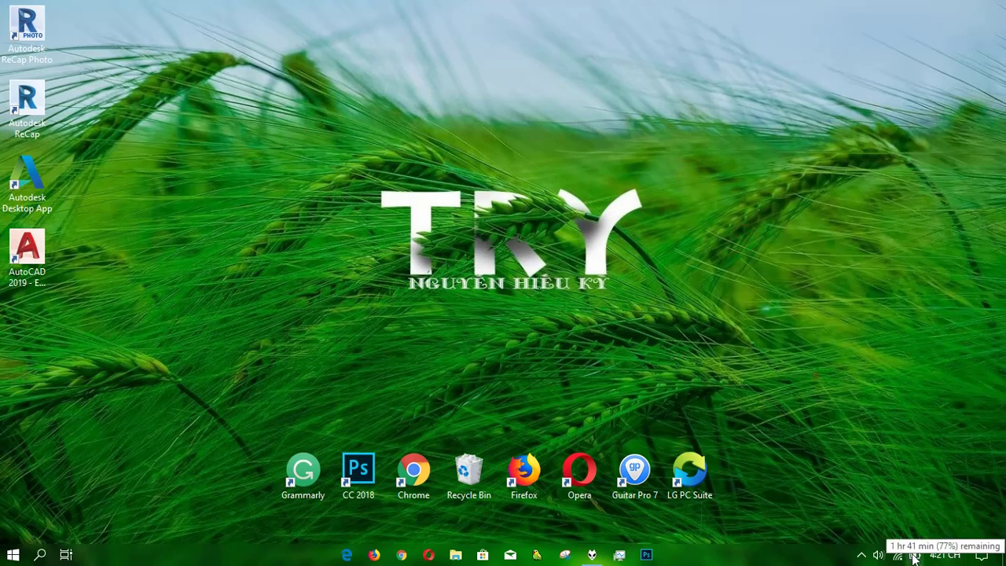
{"action": "left_click", "coordinate": [916, 558]}
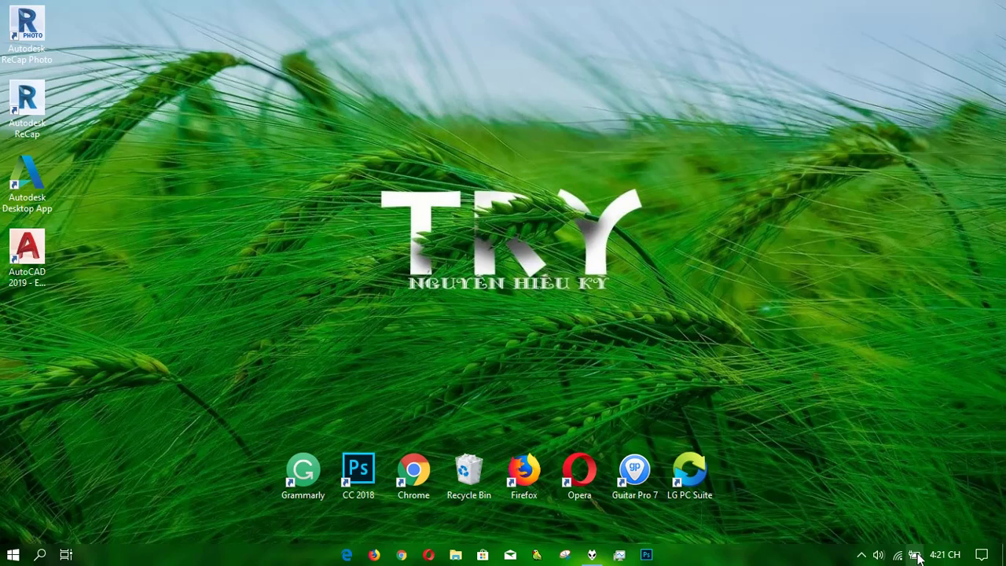
{"action": "right_click", "coordinate": [917, 556]}
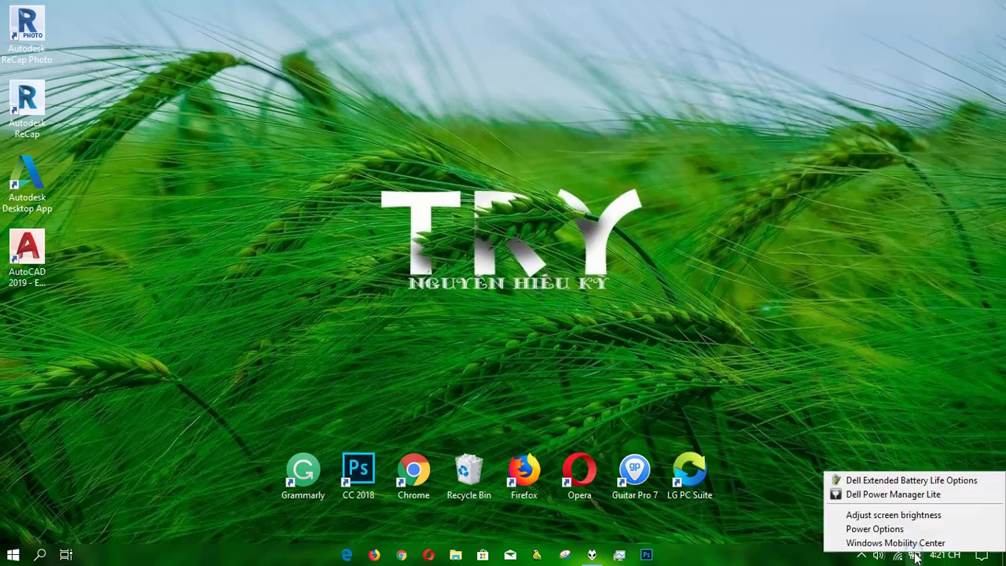
{"action": "left_click", "coordinate": [692, 510]}
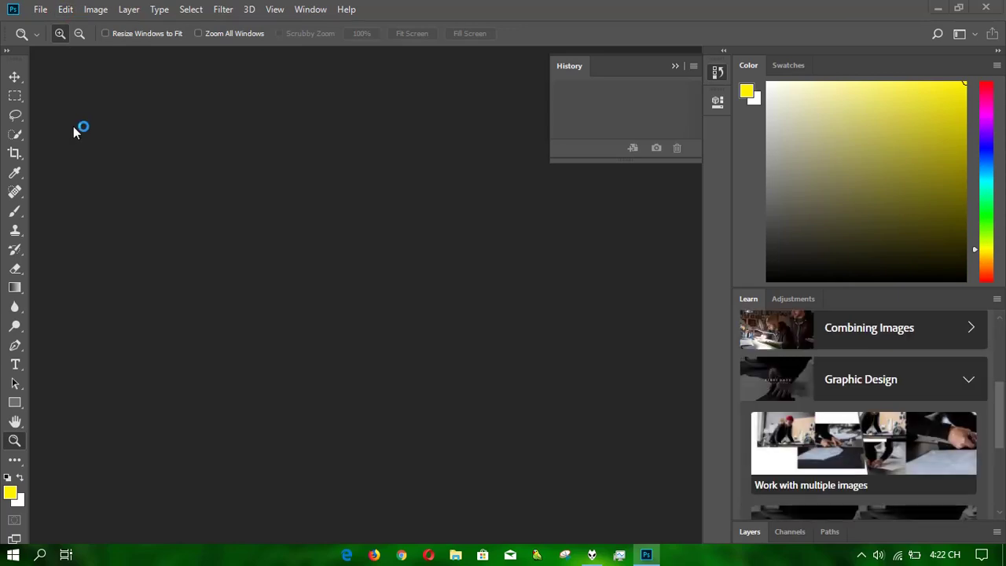
- Confirm Performance preferences keep the AMD Radeon R5 M330 graphics processor enabled, including advanced settings
{"action": "left_click", "coordinate": [76, 8]}
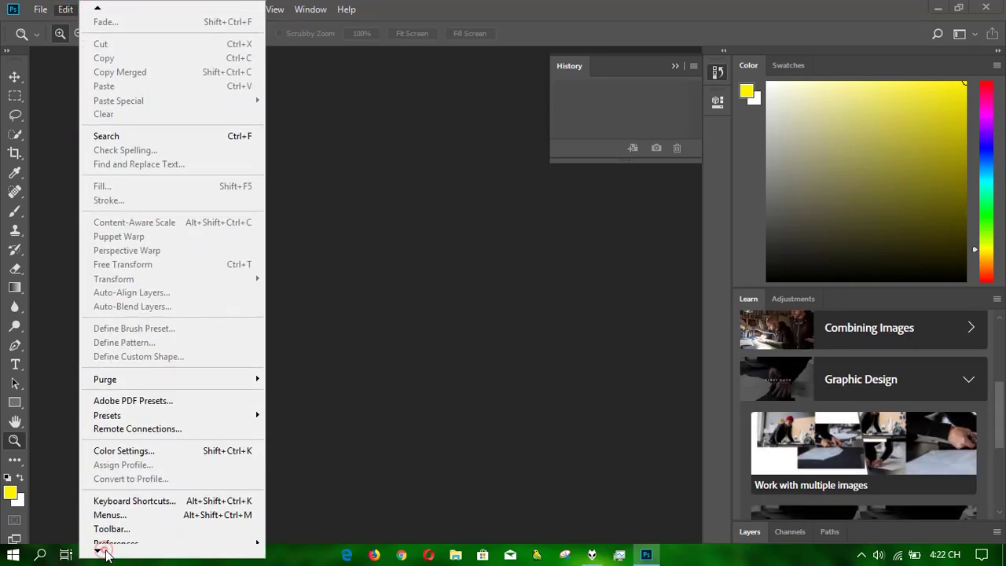
{"action": "mouse_move", "coordinate": [116, 529]}
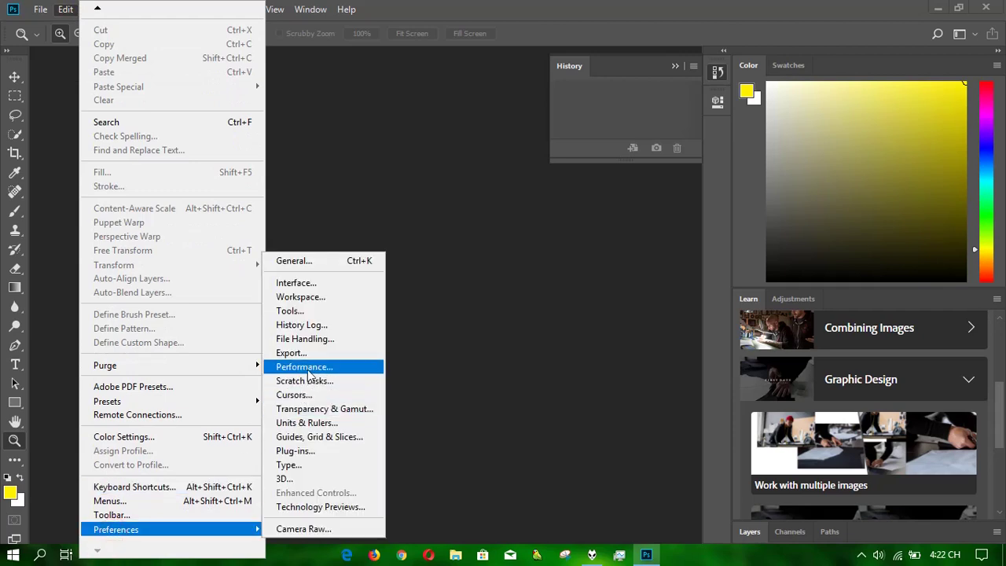
{"action": "left_click", "coordinate": [308, 369]}
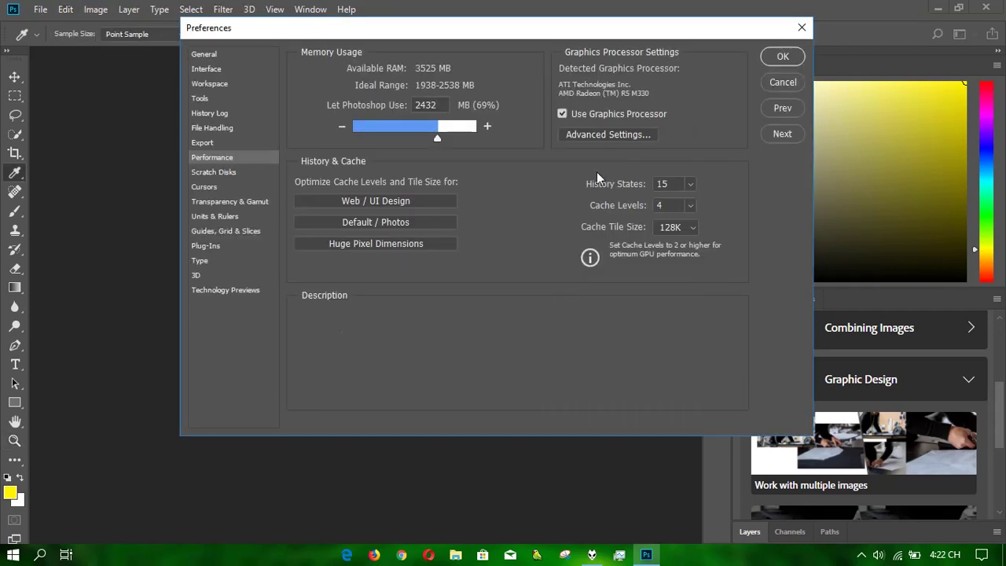
{"action": "left_click", "coordinate": [622, 135]}
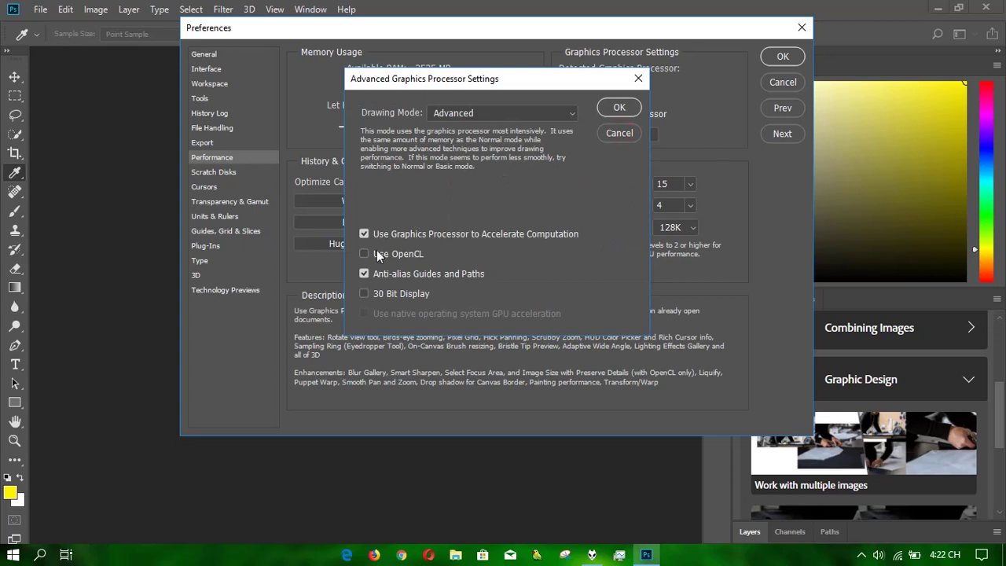
{"action": "left_click", "coordinate": [619, 107]}
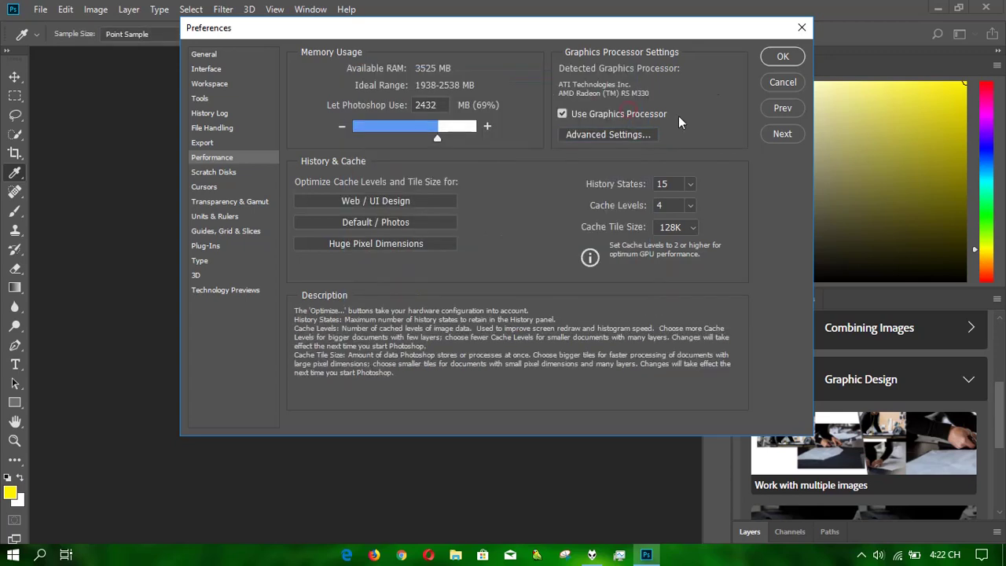
{"action": "left_click", "coordinate": [781, 57]}
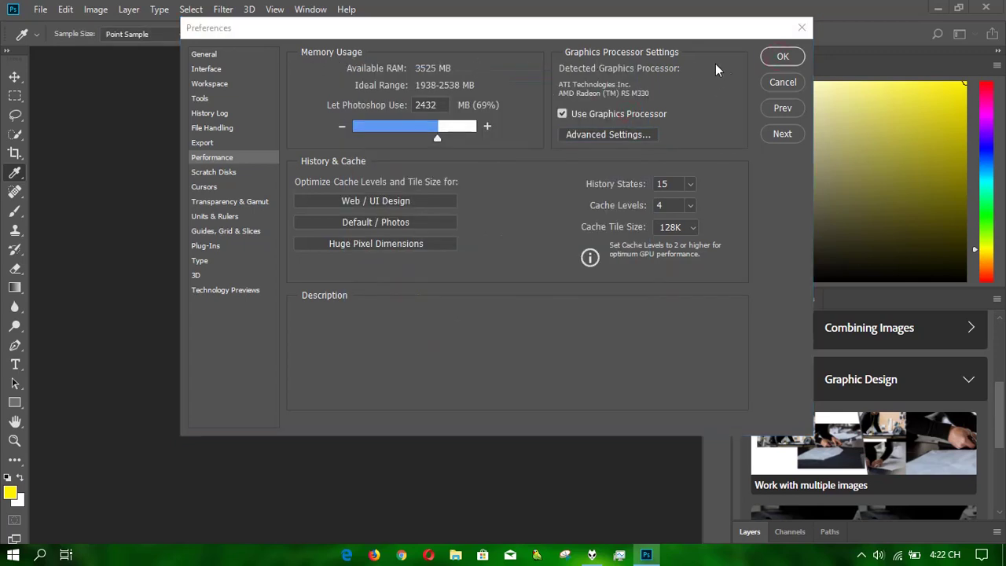
{"action": "left_click", "coordinate": [770, 62]}
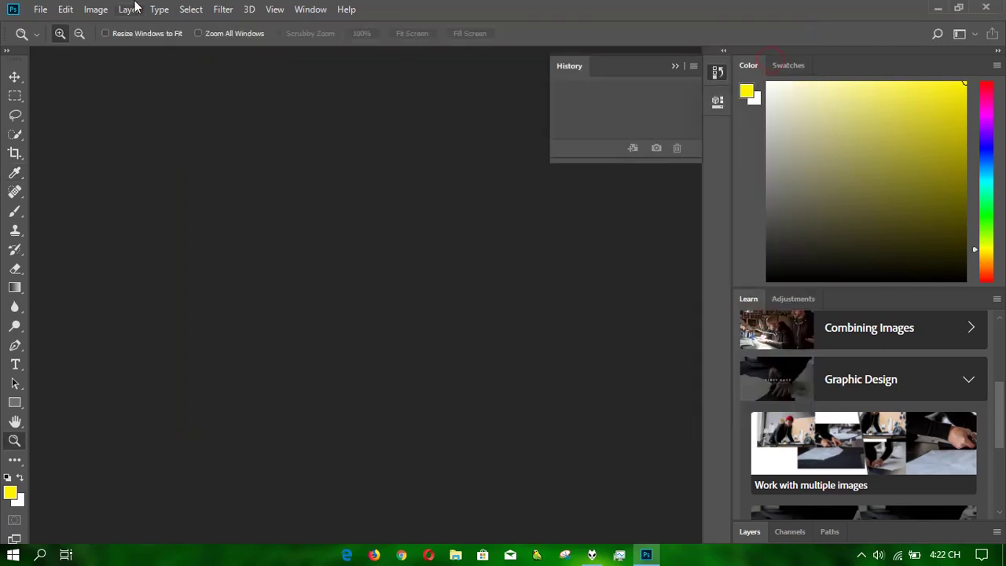
- Reopen the recent image hinh-nen-anime-dep-an-tuong-hd-14-1.jpg
{"action": "left_click", "coordinate": [69, 11]}
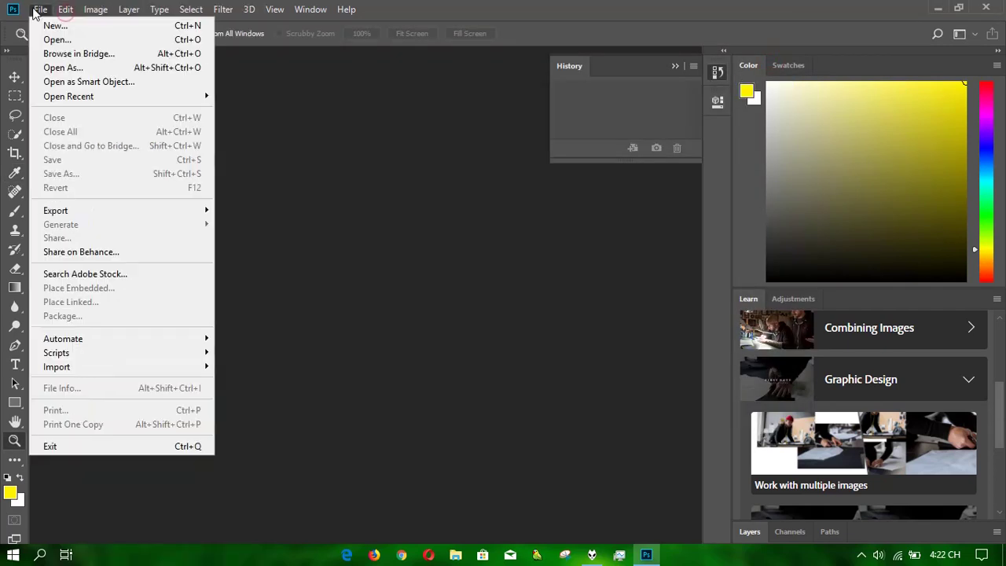
{"action": "left_click", "coordinate": [35, 11]}
{"action": "mouse_move", "coordinate": [69, 96]}
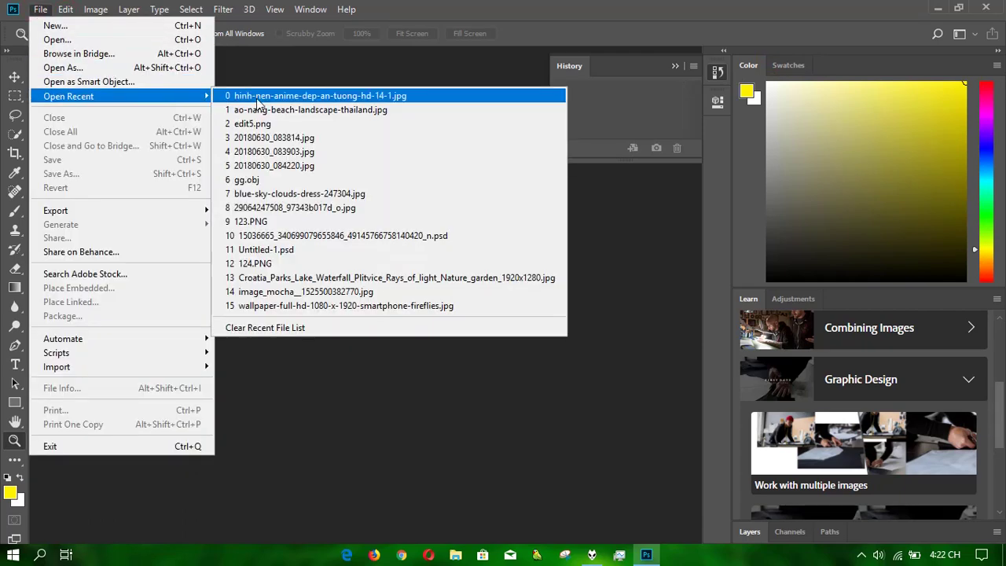
{"action": "left_click", "coordinate": [256, 97]}
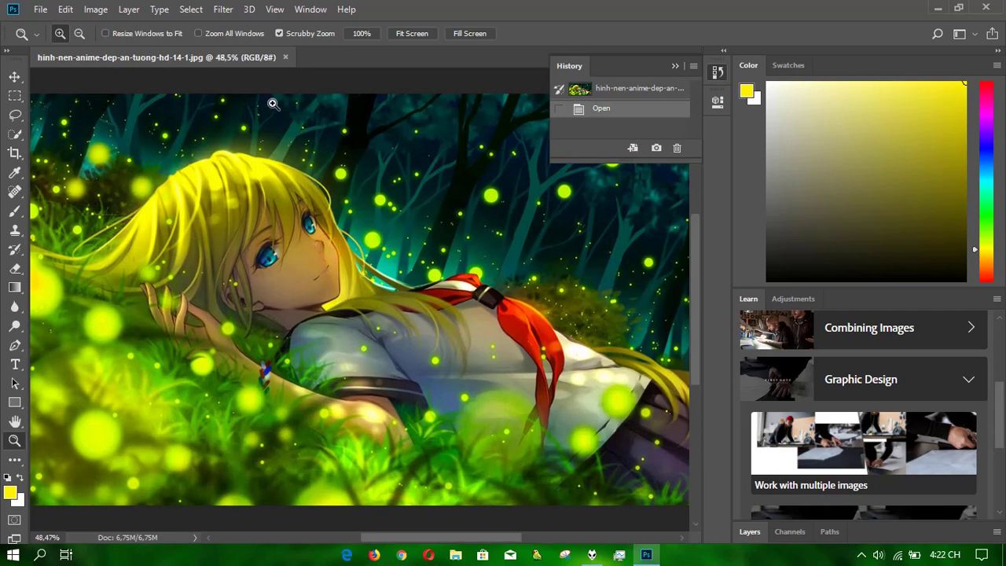
- Apply Oil Paint with Stylization 8,5, higher Cleanliness and tuned Bristle Detail, then compare in History
{"action": "left_click", "coordinate": [222, 9]}
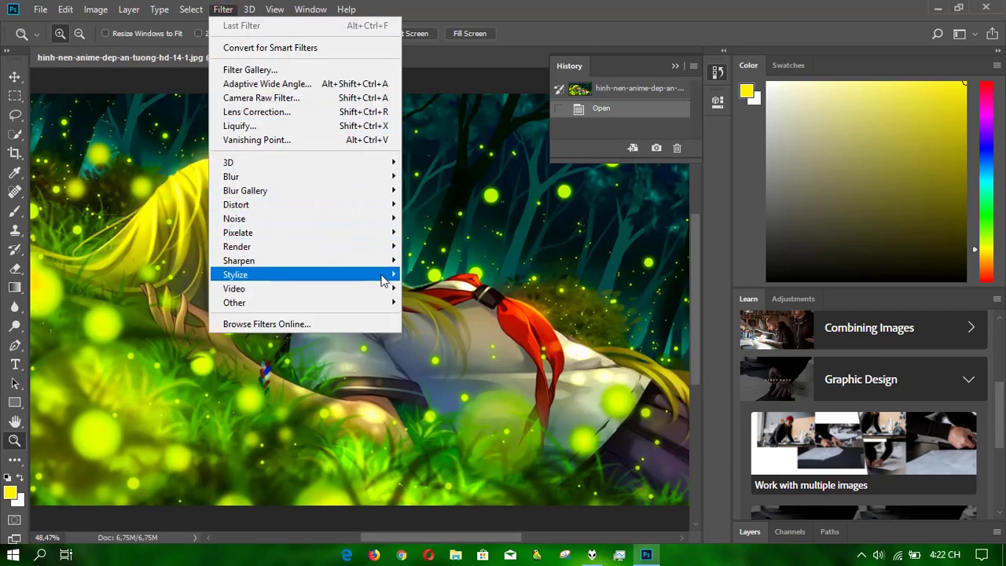
{"action": "mouse_move", "coordinate": [304, 274]}
{"action": "left_click", "coordinate": [452, 332]}
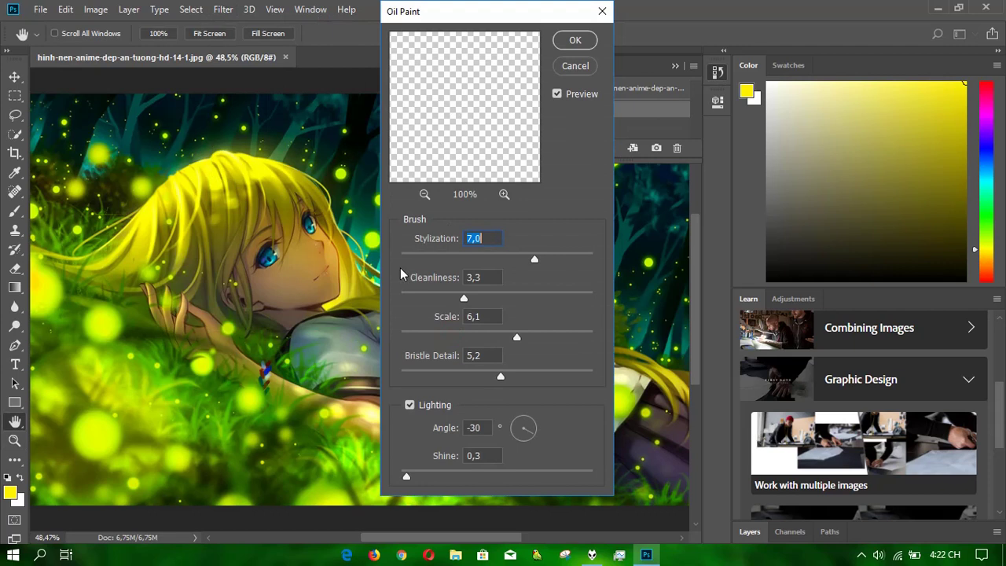
{"action": "left_click_drag", "start_coordinate": [472, 151], "coordinate": [510, 221]}
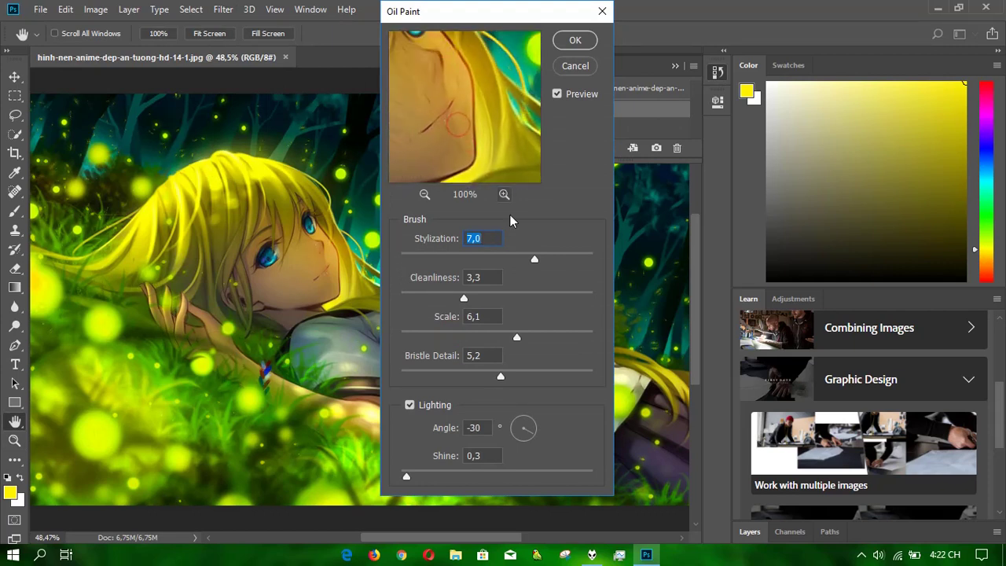
{"action": "left_click", "coordinate": [564, 258]}
{"action": "left_click_drag", "start_coordinate": [498, 295], "coordinate": [559, 290]}
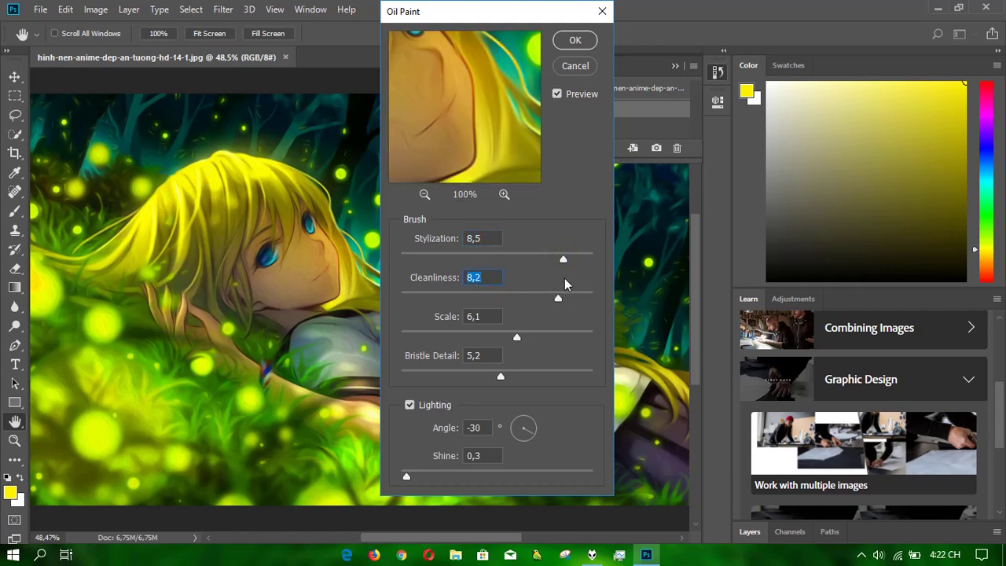
{"action": "left_click_drag", "start_coordinate": [476, 150], "coordinate": [506, 160]}
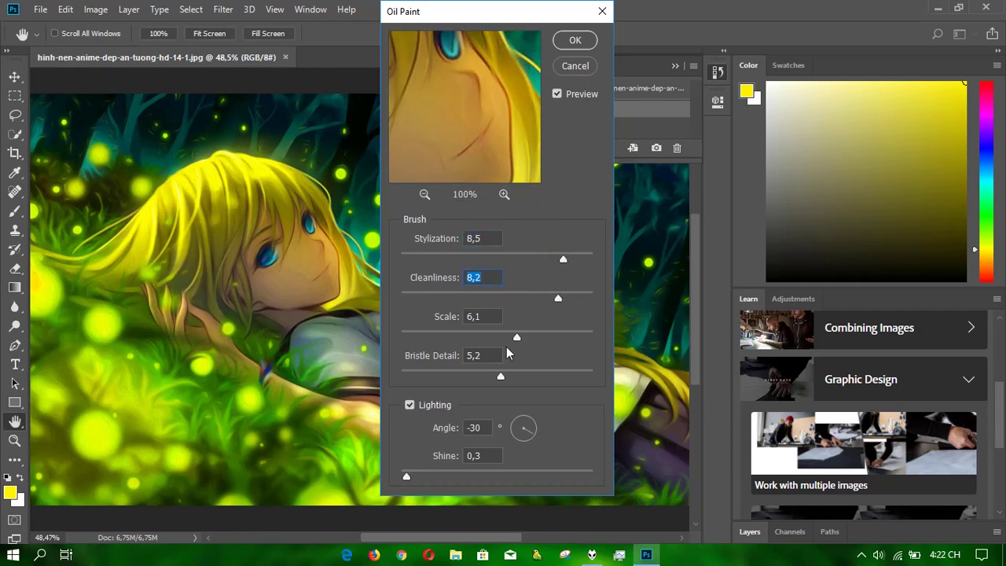
{"action": "mouse_move", "coordinate": [494, 378]}
{"action": "left_mouse_down"}
{"action": "mouse_move", "coordinate": [468, 379]}
{"action": "mouse_move", "coordinate": [532, 379]}
{"action": "left_mouse_up"}
{"action": "key", "text": "Down"}
{"action": "left_click", "coordinate": [576, 41]}
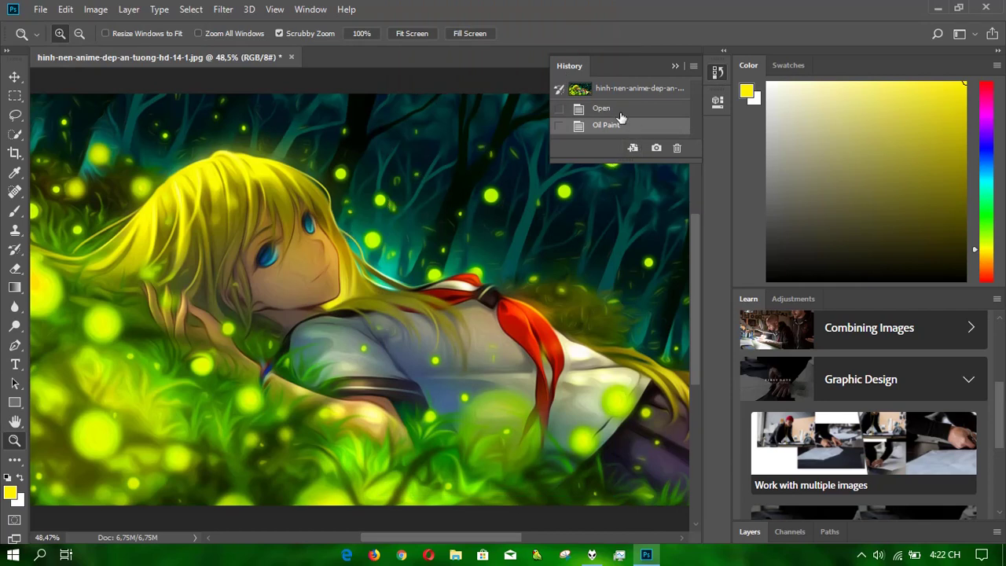
{"action": "left_click", "coordinate": [620, 110]}
- Inspect the AMD Radeon R5 M330 GPU on Task Manager's Performance tab, then return to Photoshop
{"action": "left_click", "coordinate": [937, 7]}
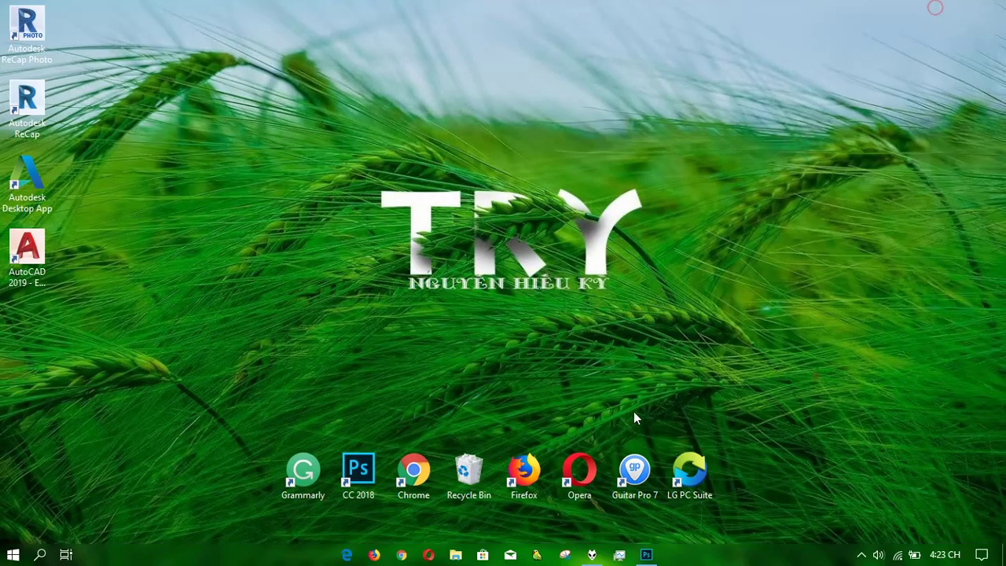
{"action": "left_click", "coordinate": [619, 555]}
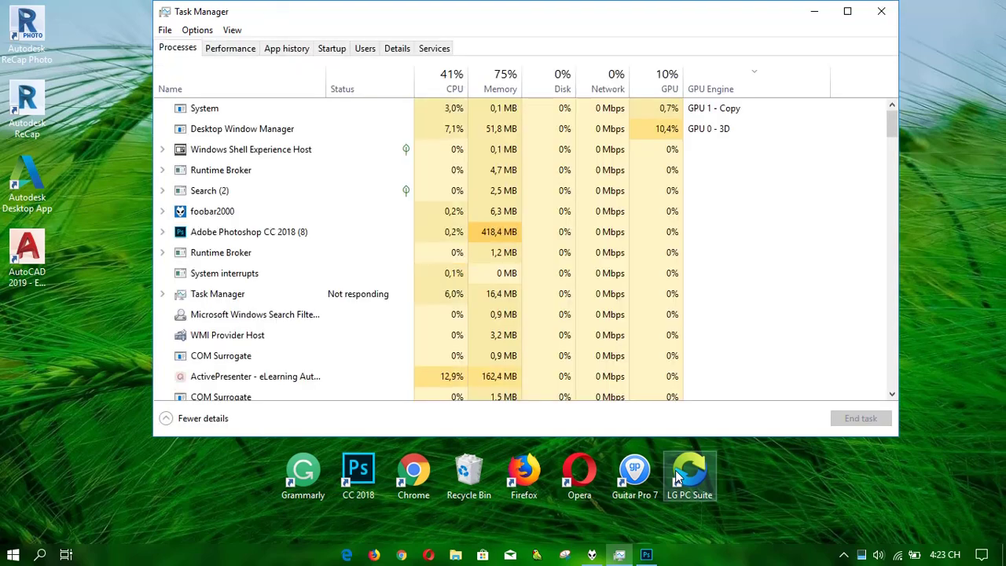
{"action": "left_click", "coordinate": [244, 48]}
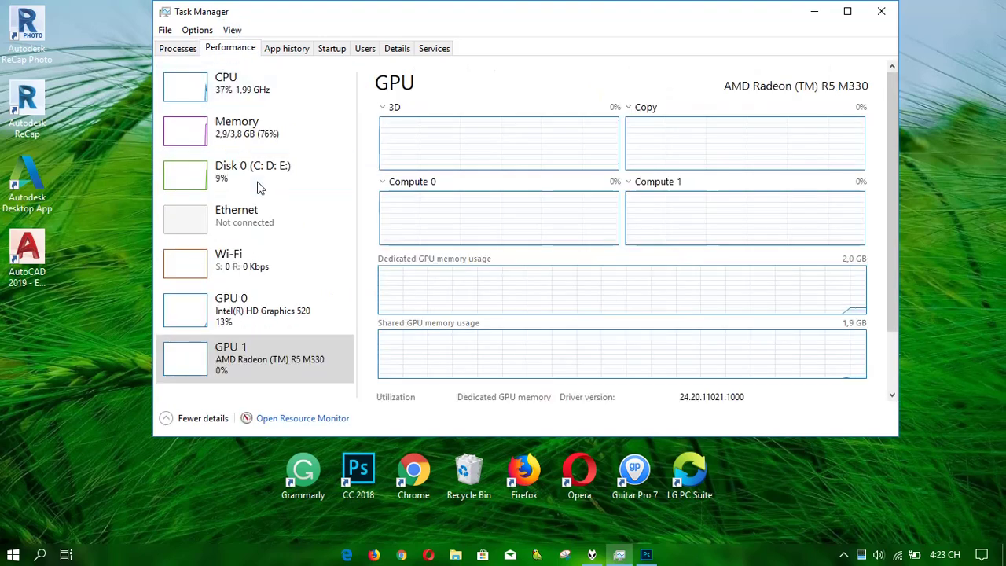
{"action": "left_click", "coordinate": [251, 318]}
{"action": "left_click", "coordinate": [253, 344]}
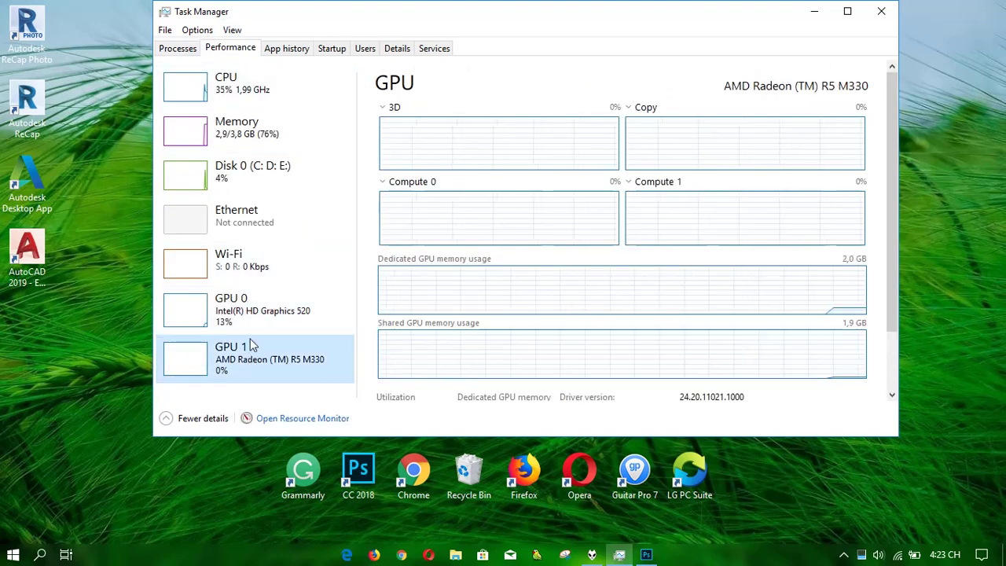
{"action": "left_click", "coordinate": [251, 324]}
{"action": "left_click", "coordinate": [247, 361]}
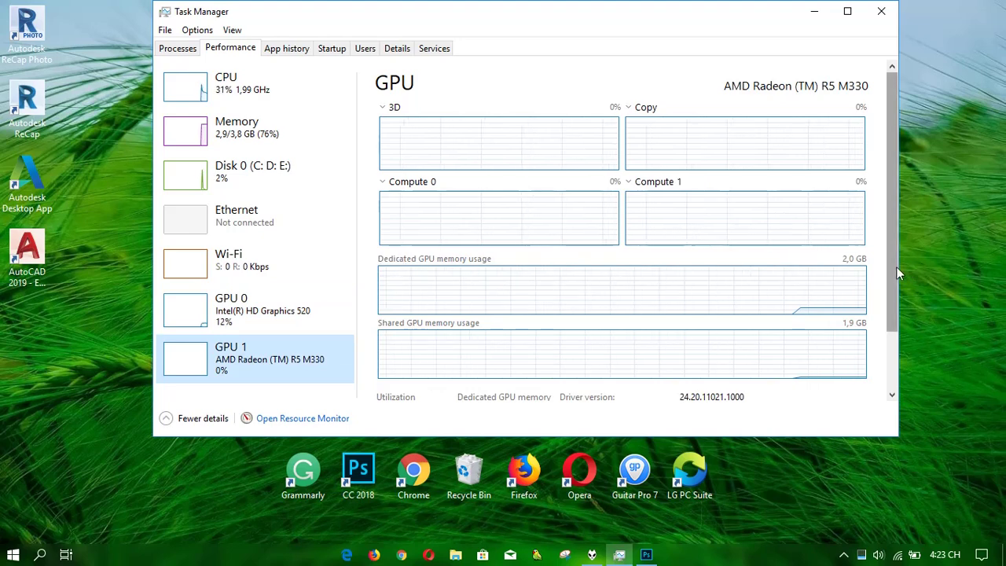
{"action": "left_click_drag", "start_coordinate": [896, 267], "coordinate": [893, 342]}
{"action": "left_click", "coordinate": [647, 553]}
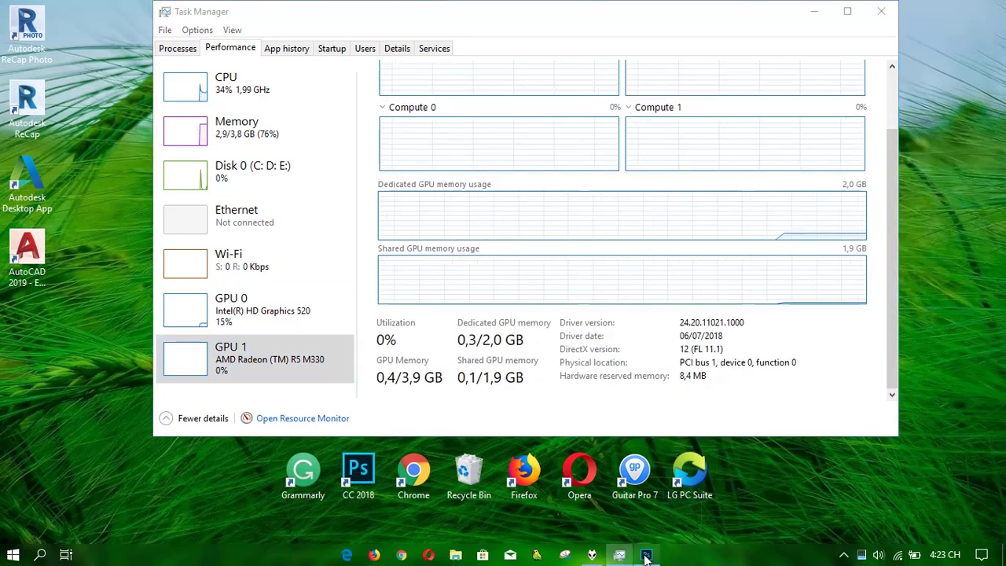
- Open Help > System Info and highlight the Intel GPU's OpenCL device version
{"action": "left_click", "coordinate": [348, 9]}
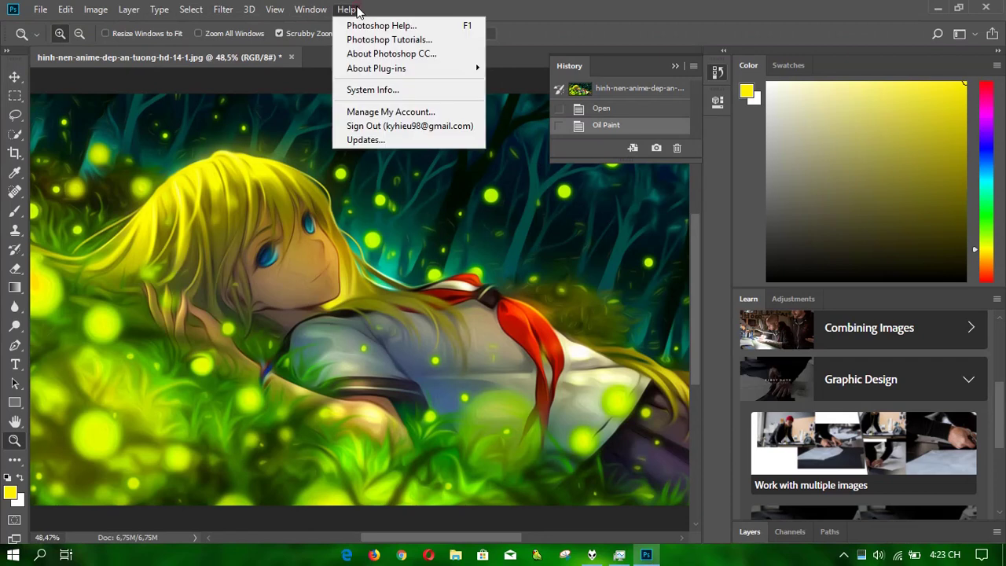
{"action": "left_click", "coordinate": [367, 90]}
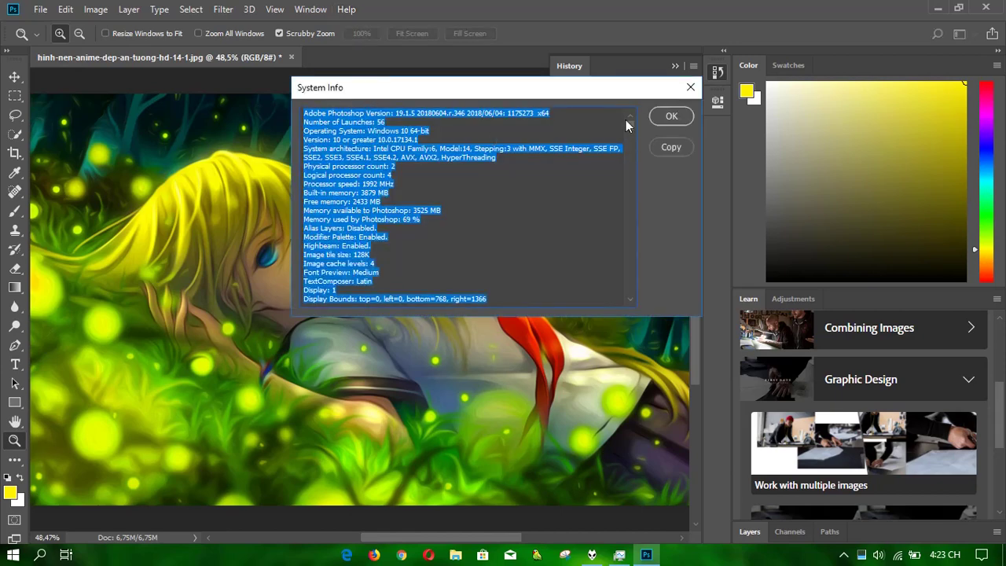
{"action": "left_click_drag", "start_coordinate": [634, 120], "coordinate": [631, 159]}
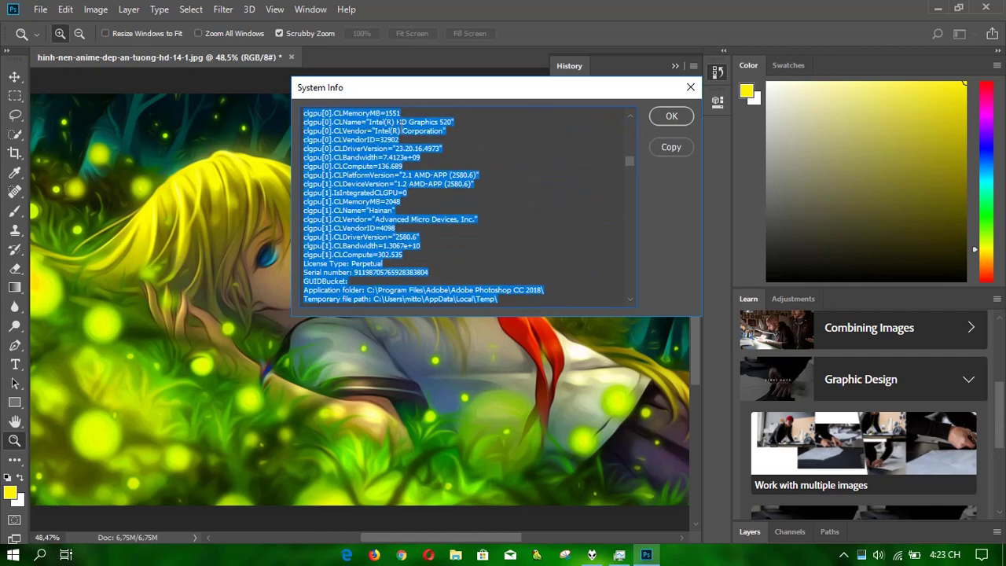
{"action": "scroll", "coordinate": [400, 122], "scroll_direction": "up", "scroll_amount": 1}
{"action": "scroll", "coordinate": [399, 130], "scroll_direction": "up", "scroll_amount": 1}
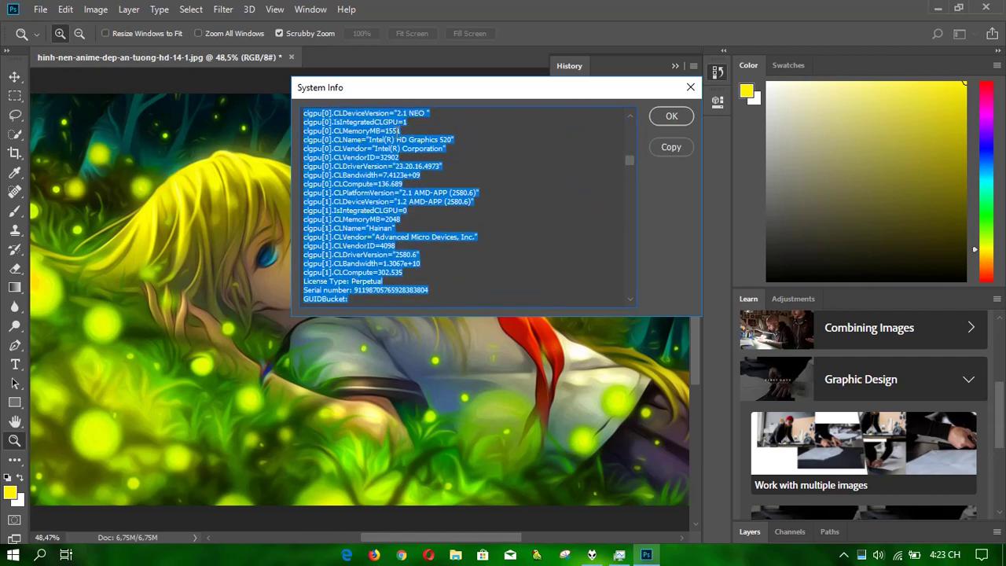
{"action": "left_click", "coordinate": [429, 116]}
{"action": "left_click_drag", "start_coordinate": [443, 117], "coordinate": [313, 108]}
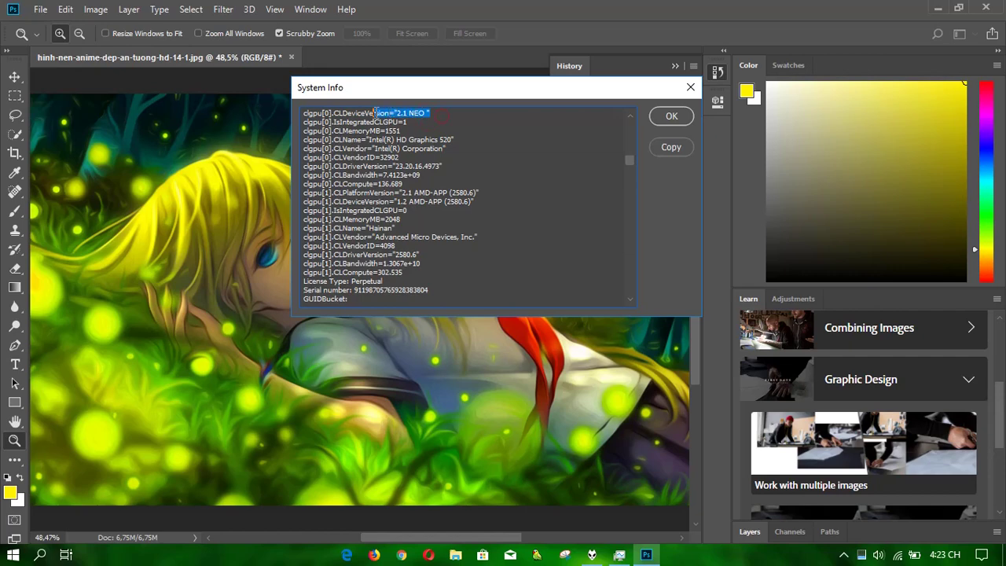
- Scroll down the System Info report to highlight the AMD GPU's CLDeviceVersion line
{"action": "left_click", "coordinate": [381, 165]}
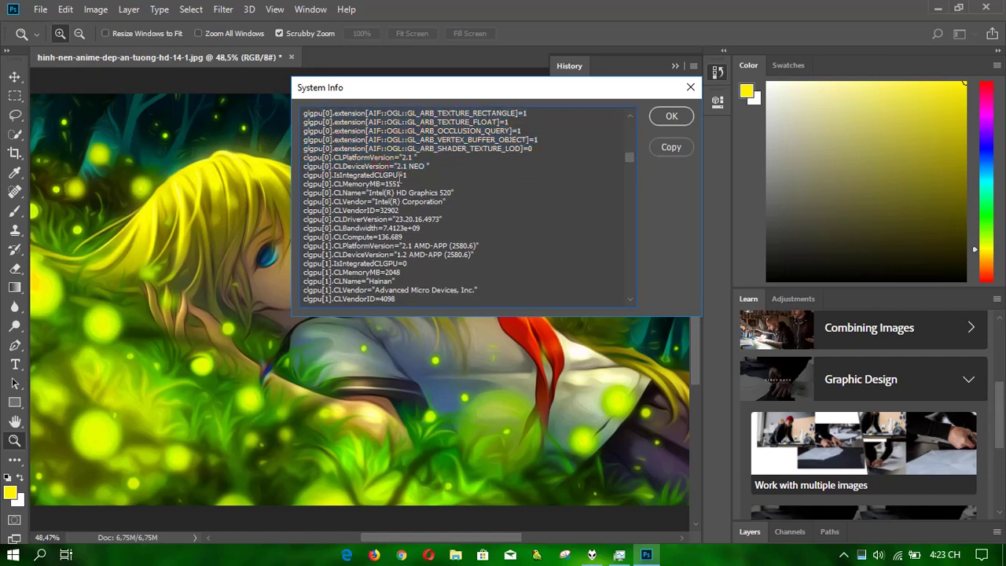
{"action": "scroll", "coordinate": [401, 176], "scroll_direction": "down", "scroll_amount": 1}
{"action": "scroll", "coordinate": [397, 176], "scroll_direction": "down", "scroll_amount": 1}
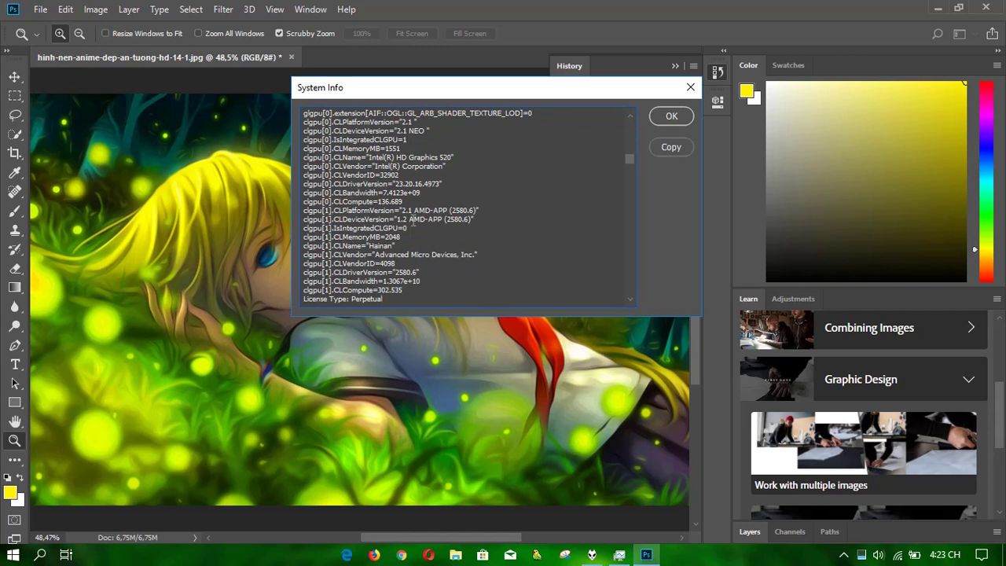
{"action": "left_click_drag", "start_coordinate": [479, 211], "coordinate": [479, 220]}
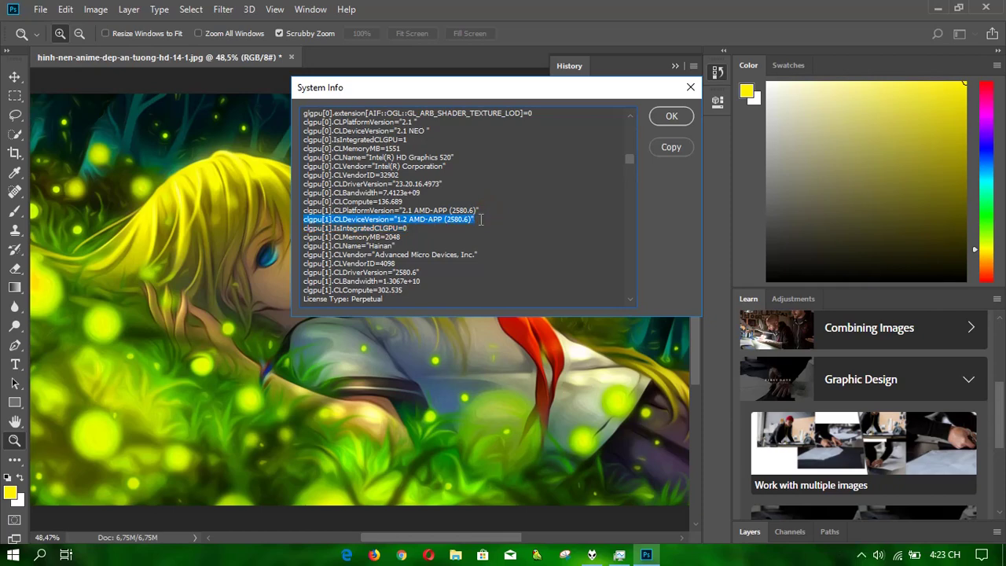
{"action": "scroll", "coordinate": [486, 220], "scroll_direction": "down", "scroll_amount": 1}
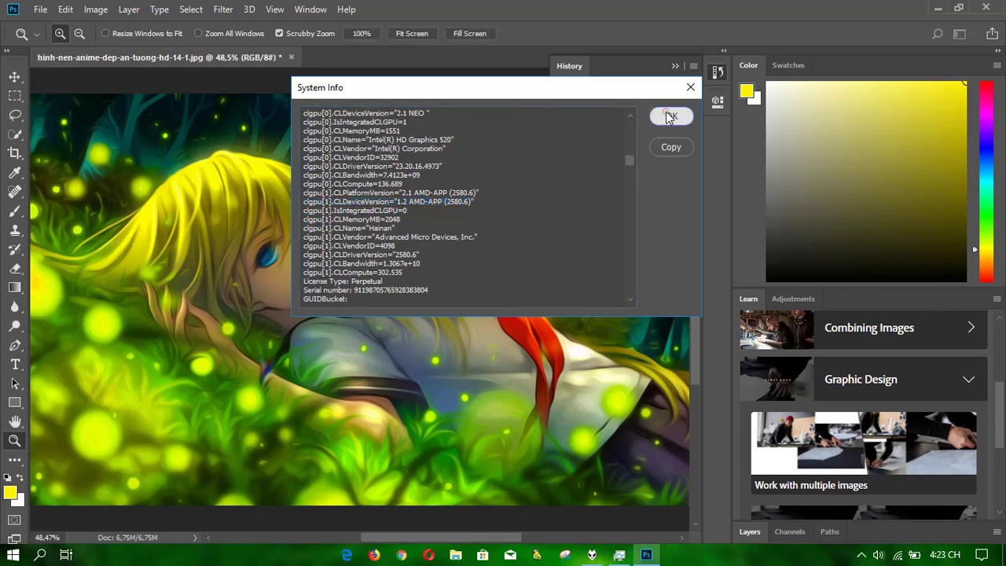
- Dismiss System Info, quit Photoshop without saving the filtered image, and close Task Manager
{"action": "left_click", "coordinate": [667, 114]}
{"action": "left_click", "coordinate": [986, 8]}
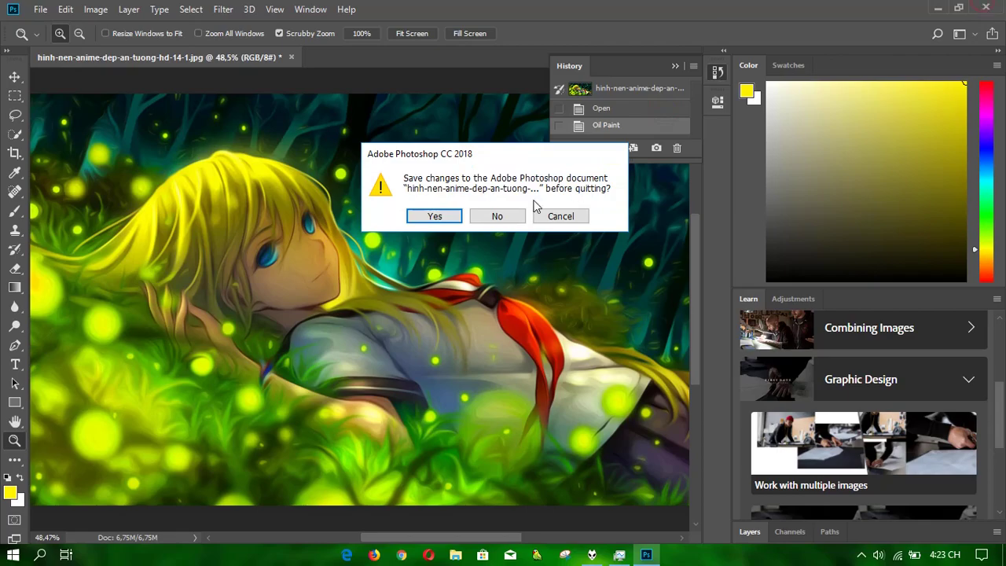
{"action": "left_click", "coordinate": [481, 217]}
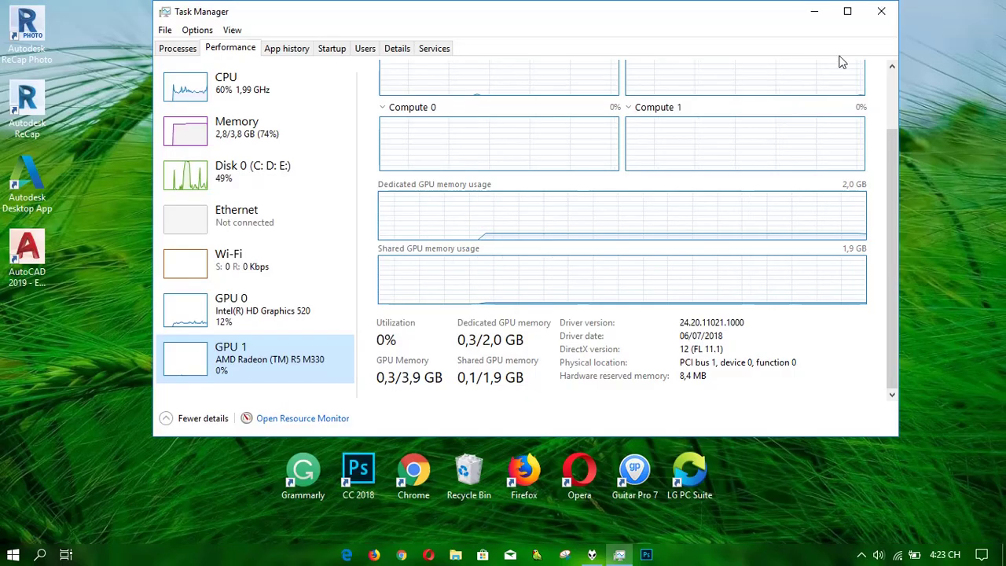
{"action": "left_click", "coordinate": [879, 9]}
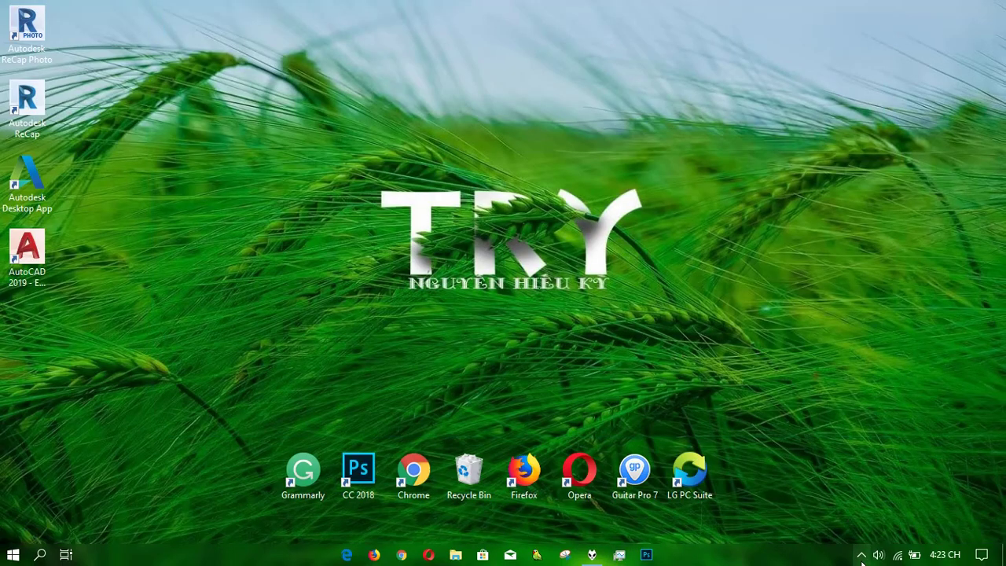